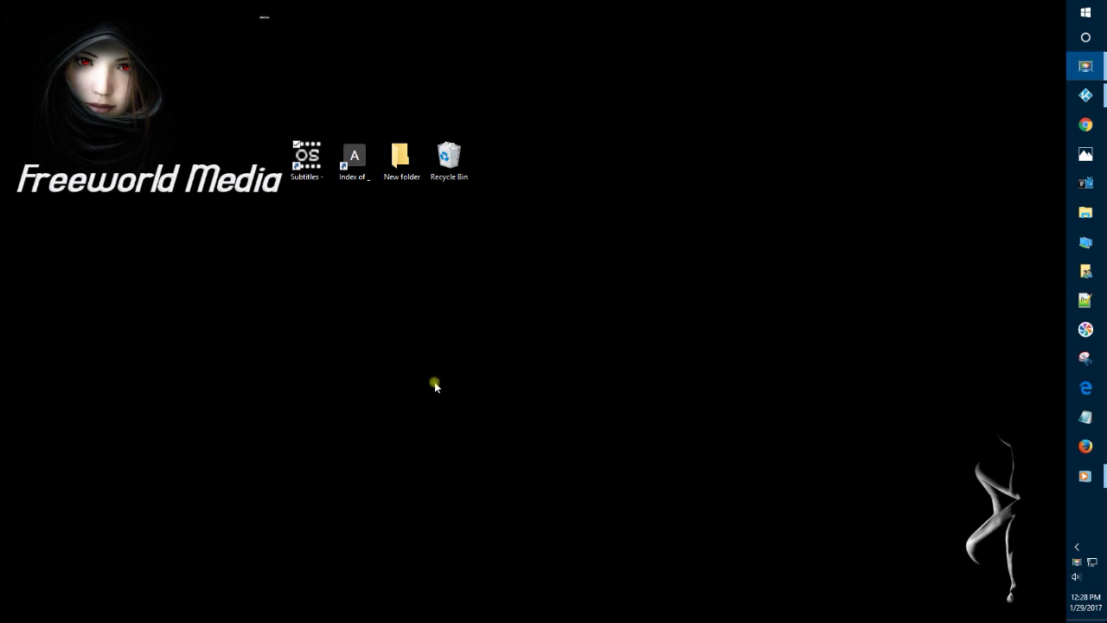
Open the Subtitles desktop shortcut to view the OpenSubtitles new user registration page, and close the browser
left_click(302, 157)
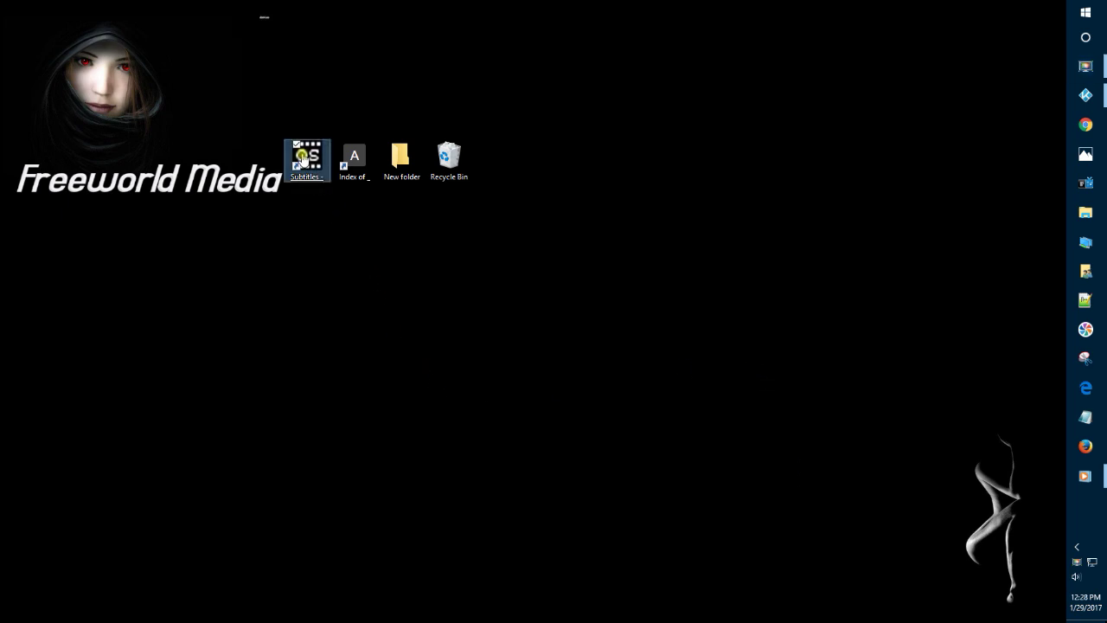
double_click(303, 158)
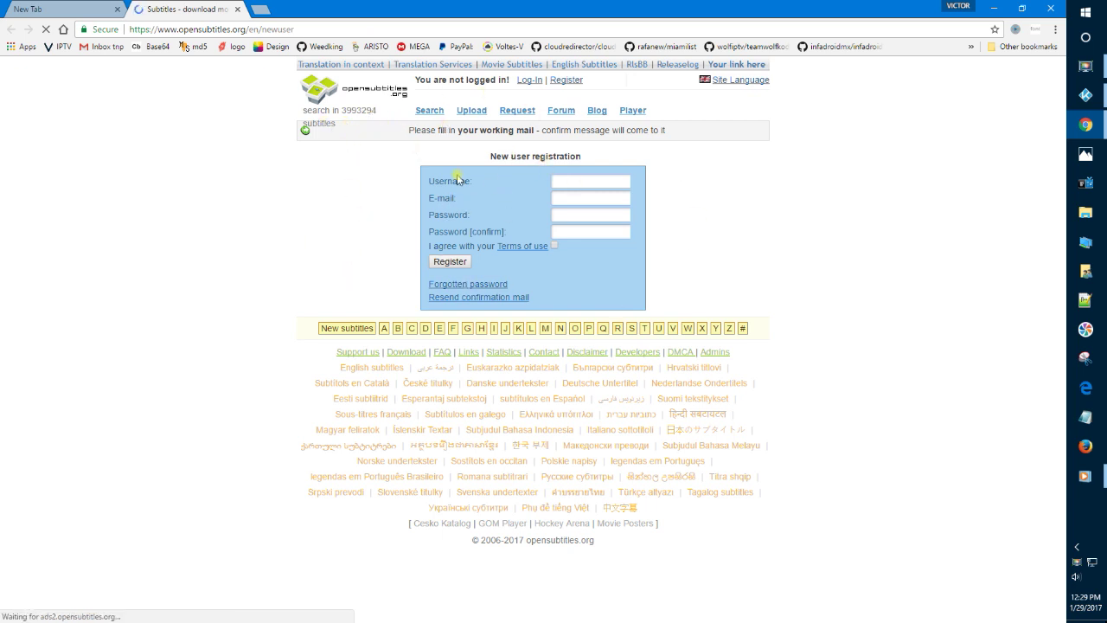
left_click(1049, 9)
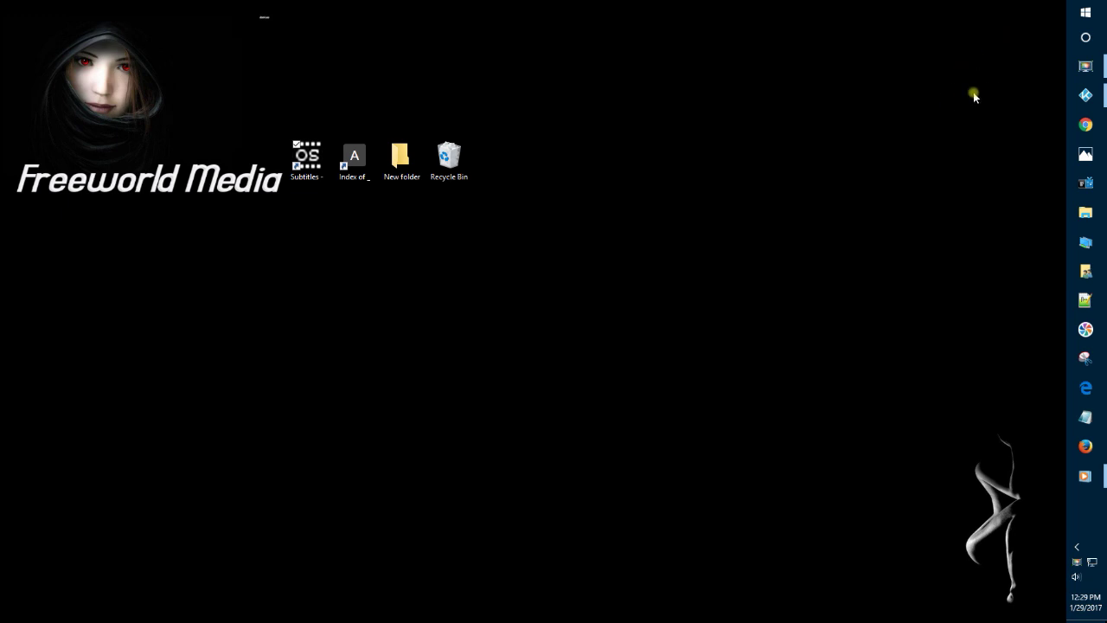
Switch to Kodi and open the Add Files source dialog from the file manager
left_click(1083, 95)
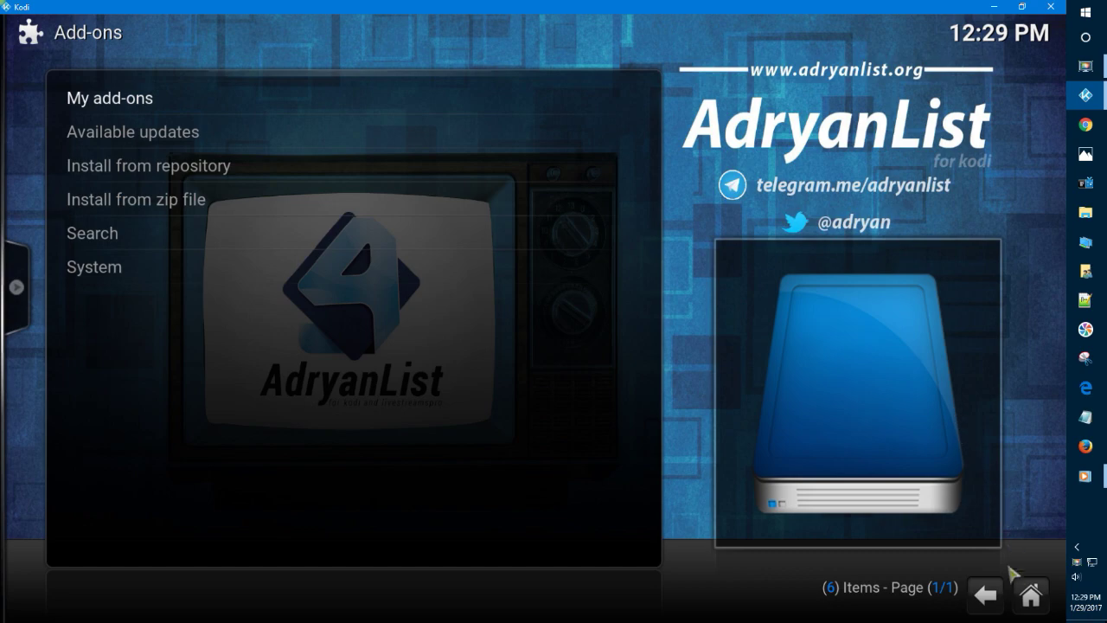
left_click(992, 594)
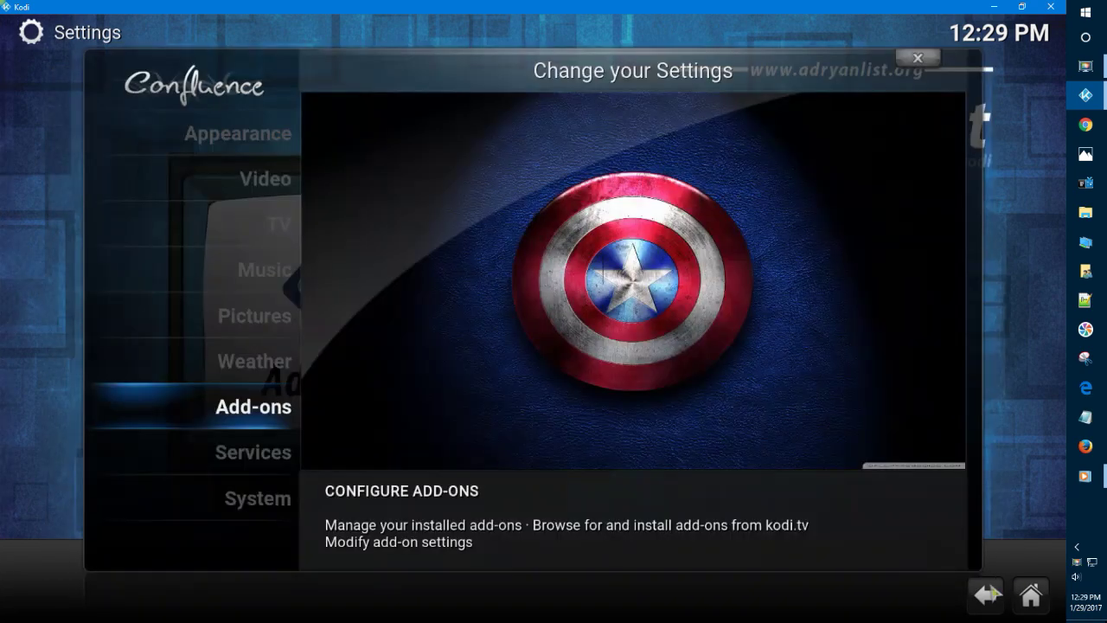
left_click(992, 593)
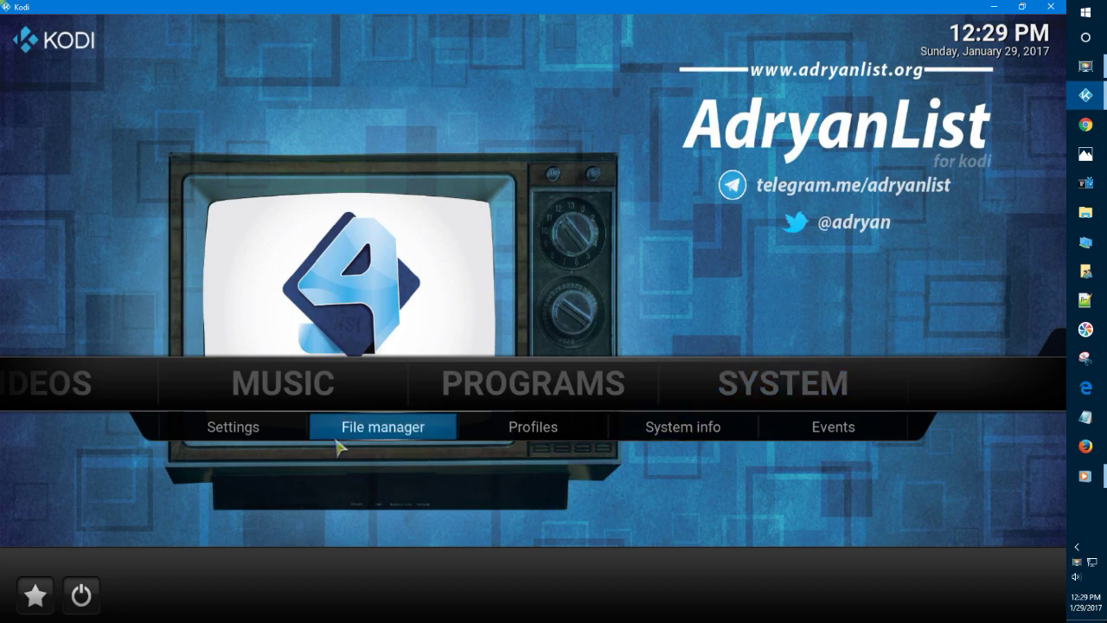
left_click(378, 432)
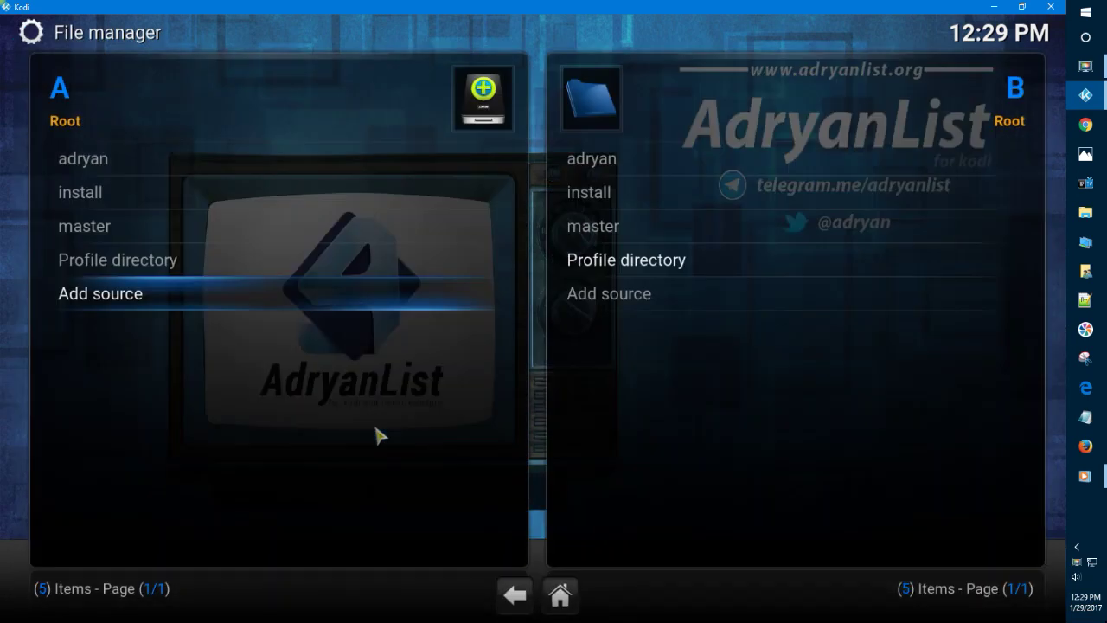
left_click(331, 305)
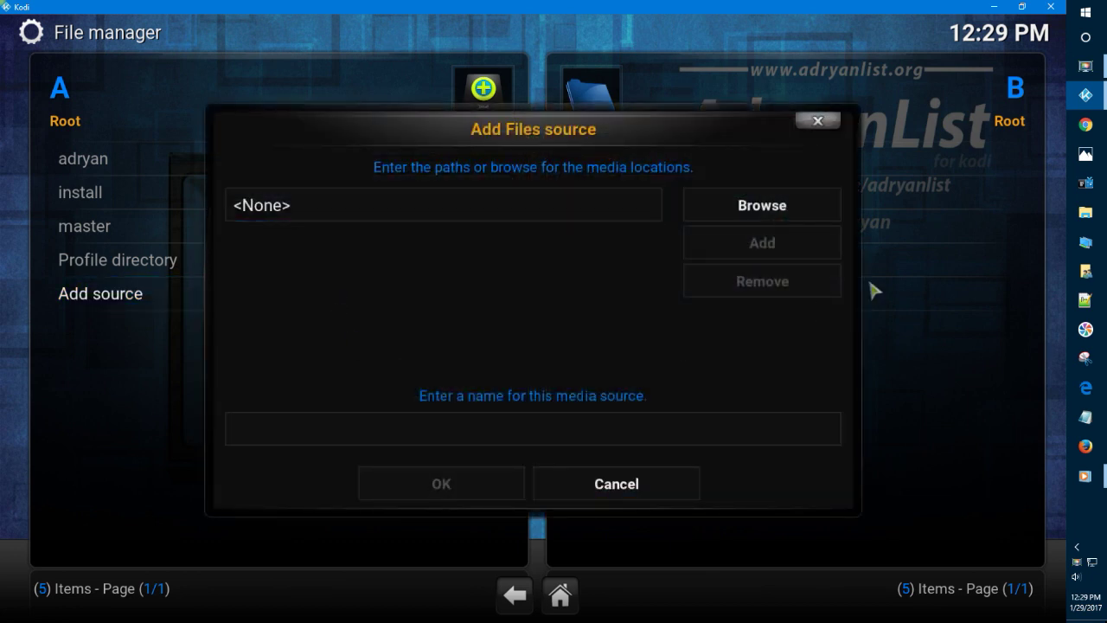
left_click(1088, 155)
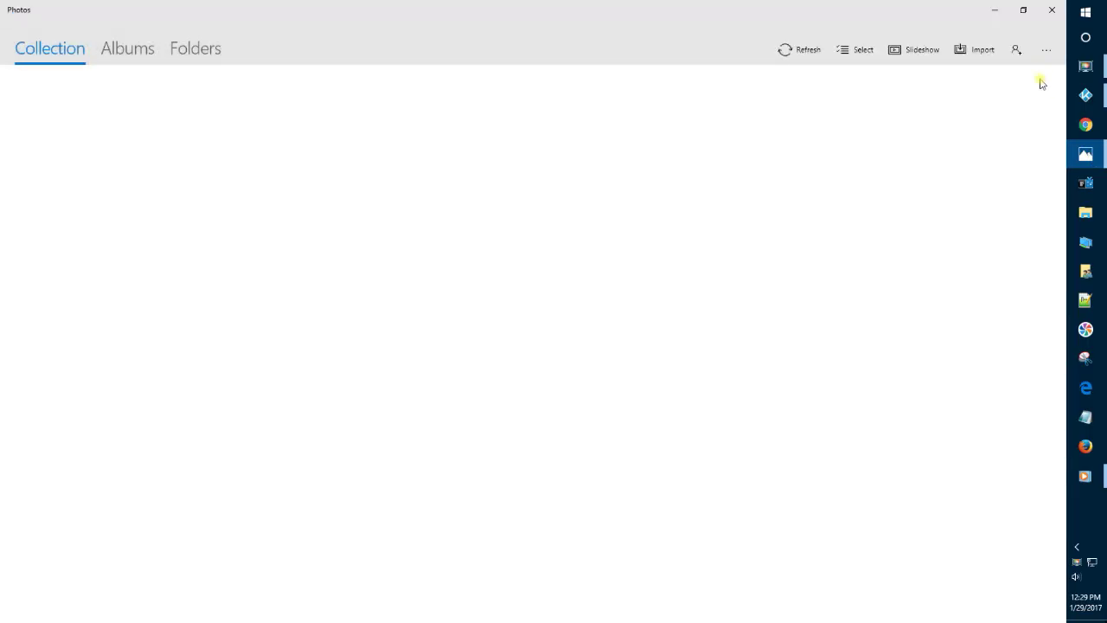
left_click(1052, 11)
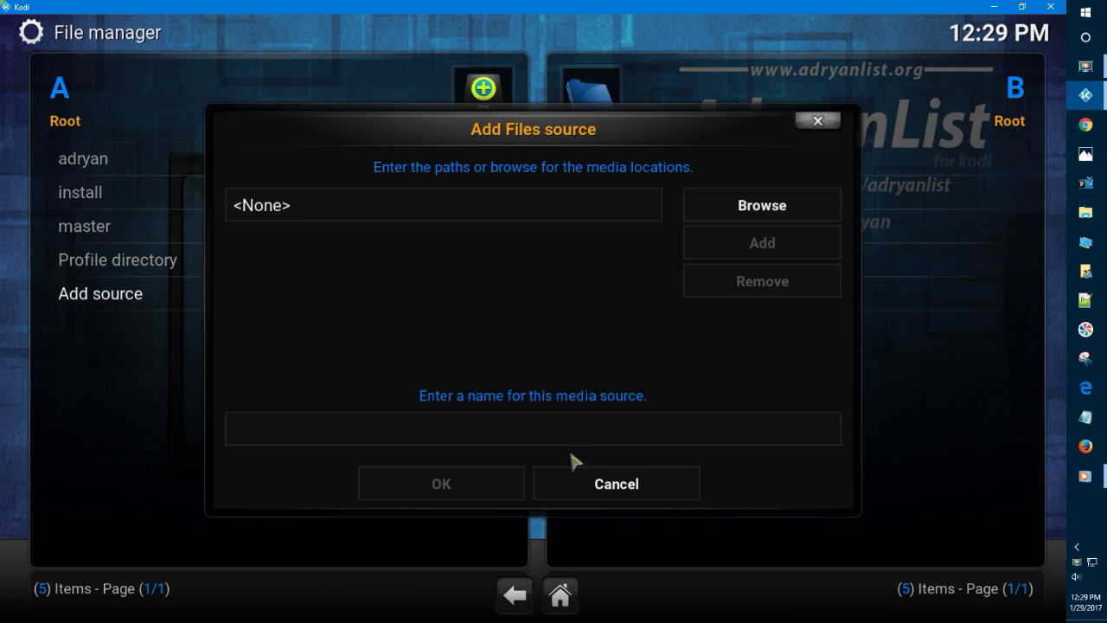
right_click(109, 164)
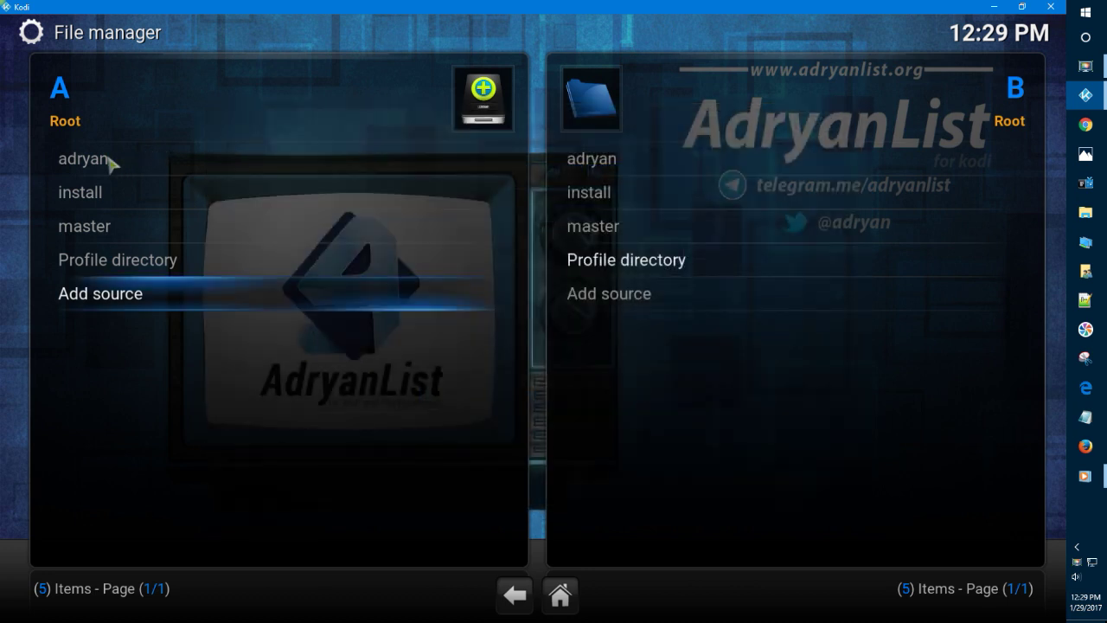
Open the existing adryan file source for editing to view its path and name, and close it without changes
right_click(110, 163)
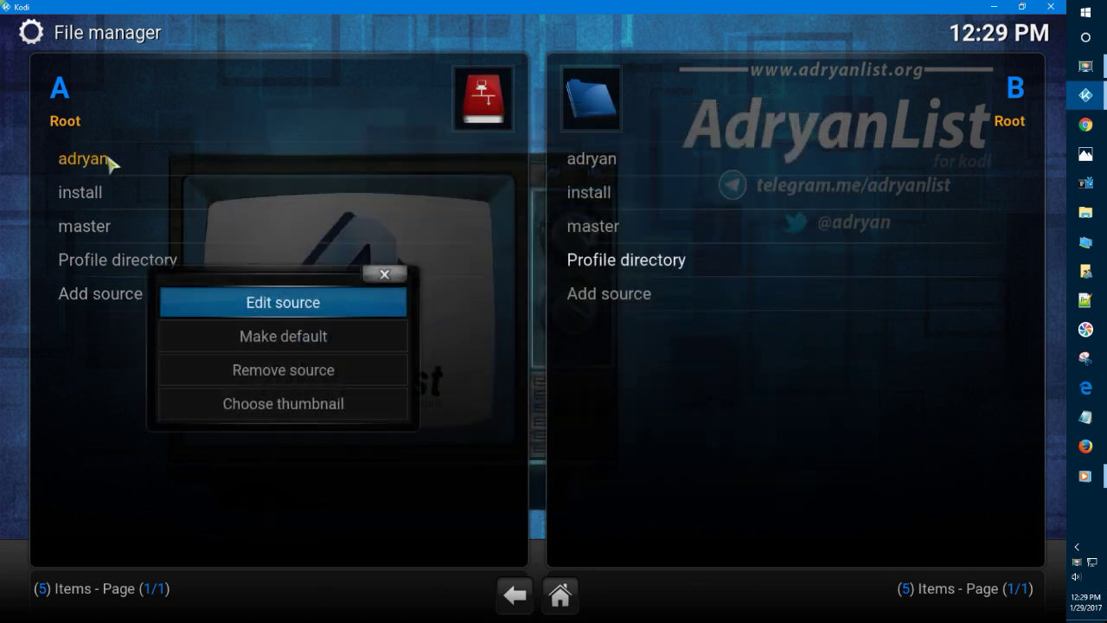
left_click(251, 304)
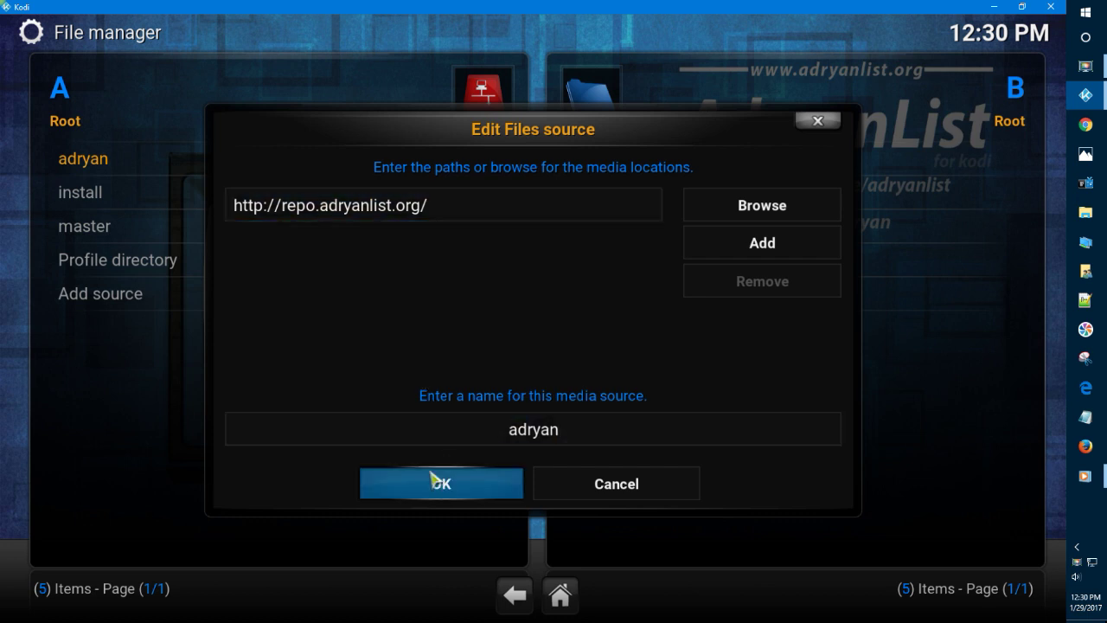
left_click(829, 124)
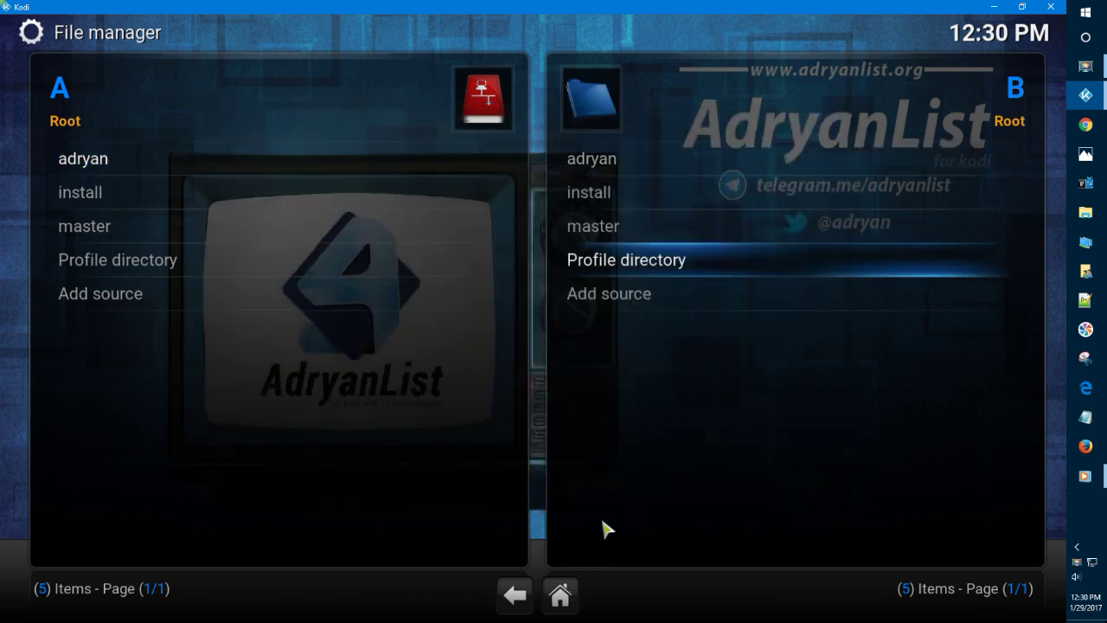
Browse the zip files offered by the adryan source under Install from zip file, and return to the home screen
left_click(562, 597)
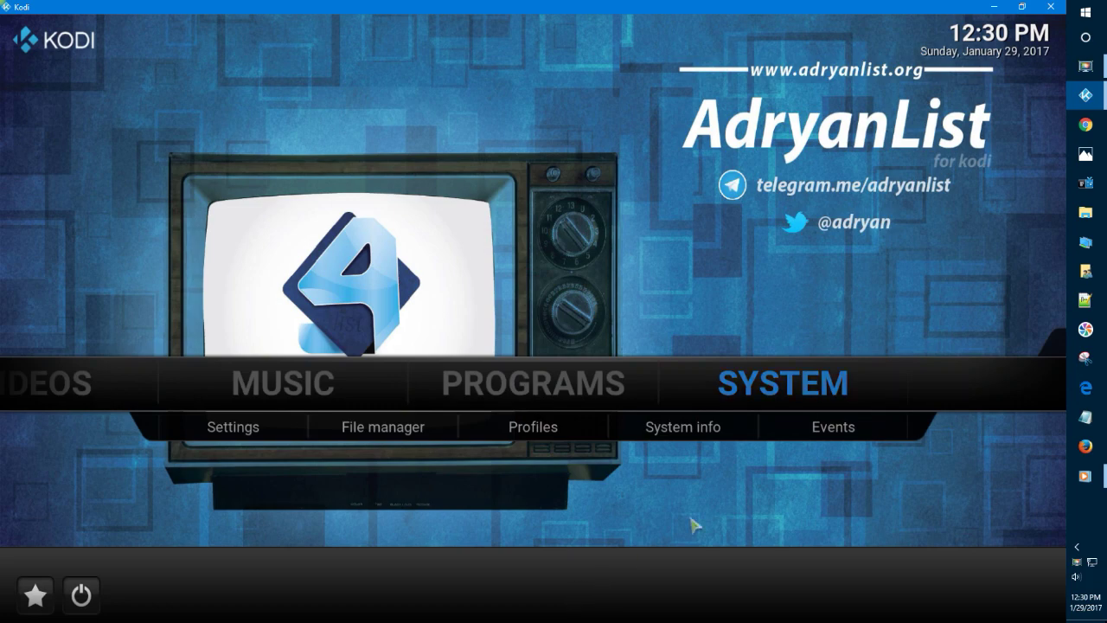
left_click(773, 382)
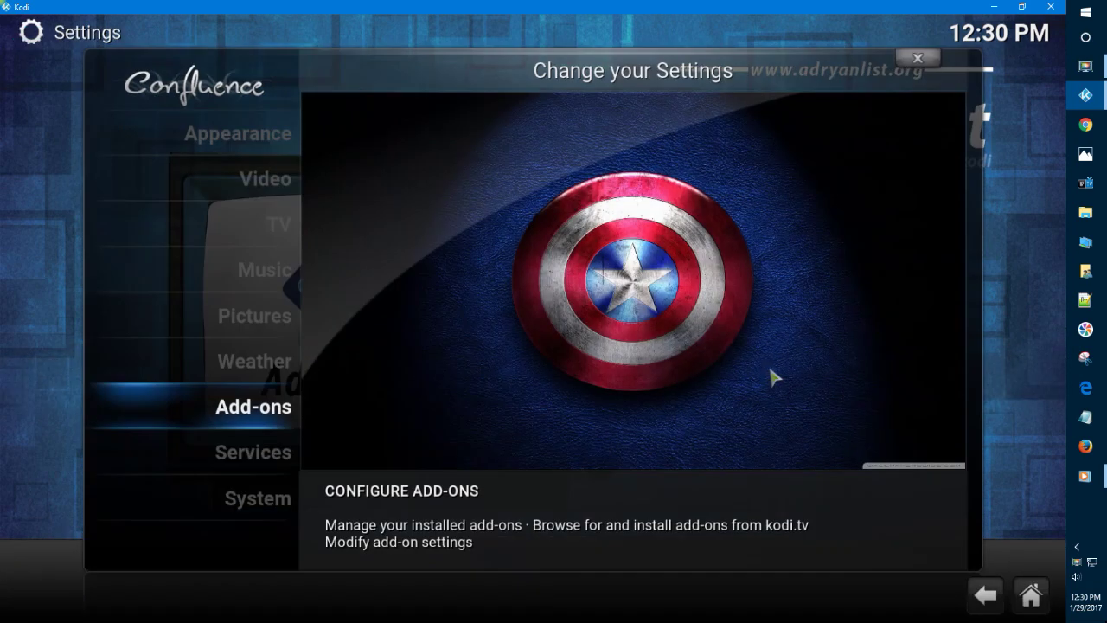
left_click(260, 407)
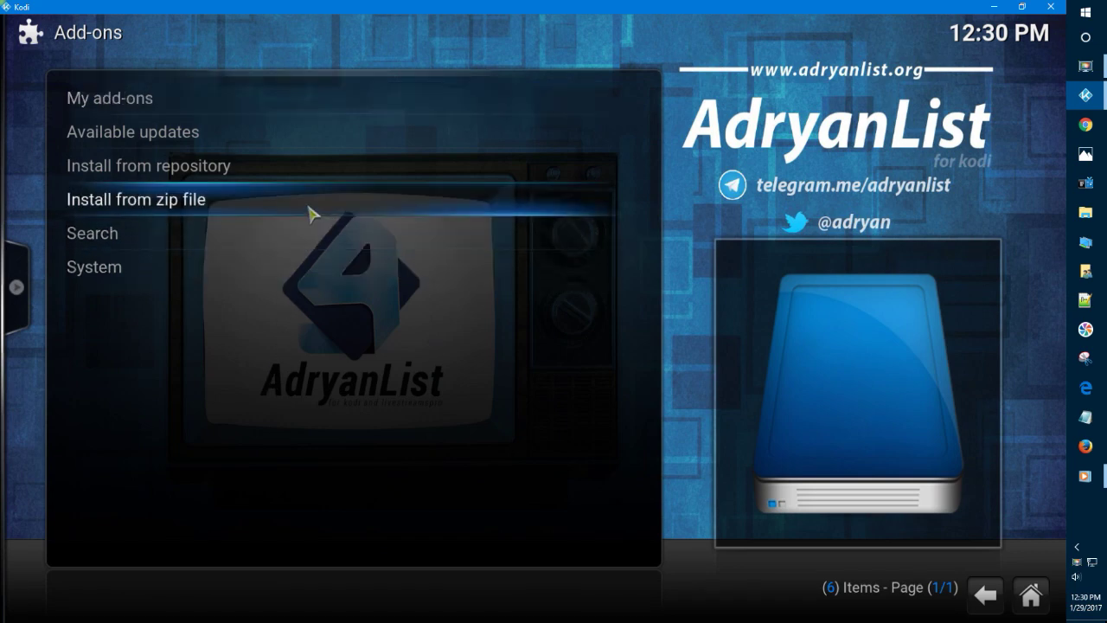
left_click(310, 212)
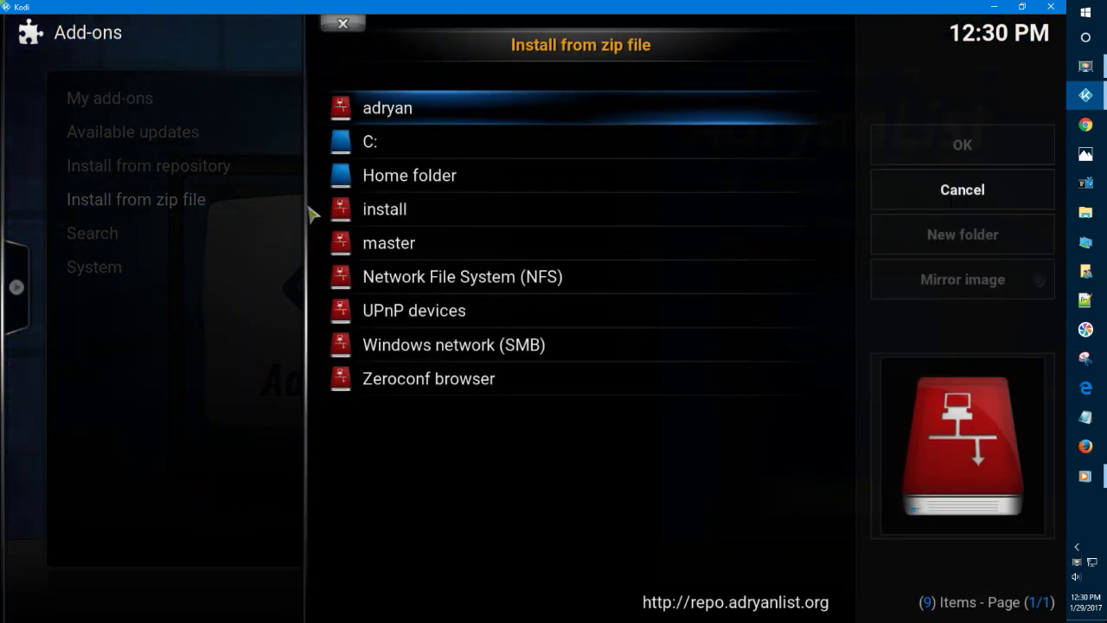
left_click(424, 122)
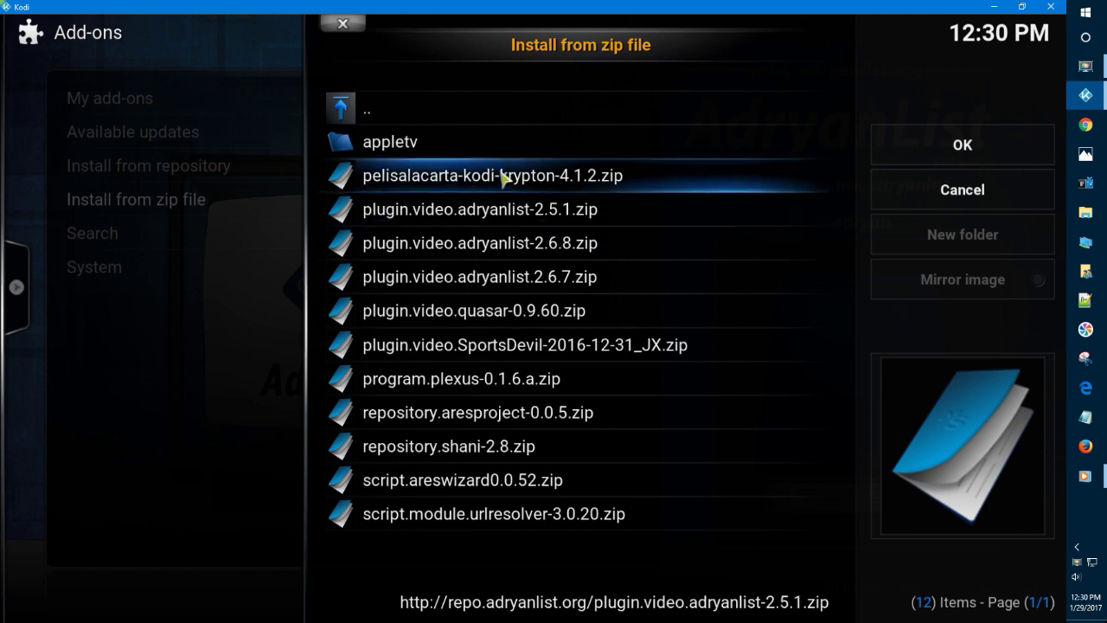
left_click(346, 24)
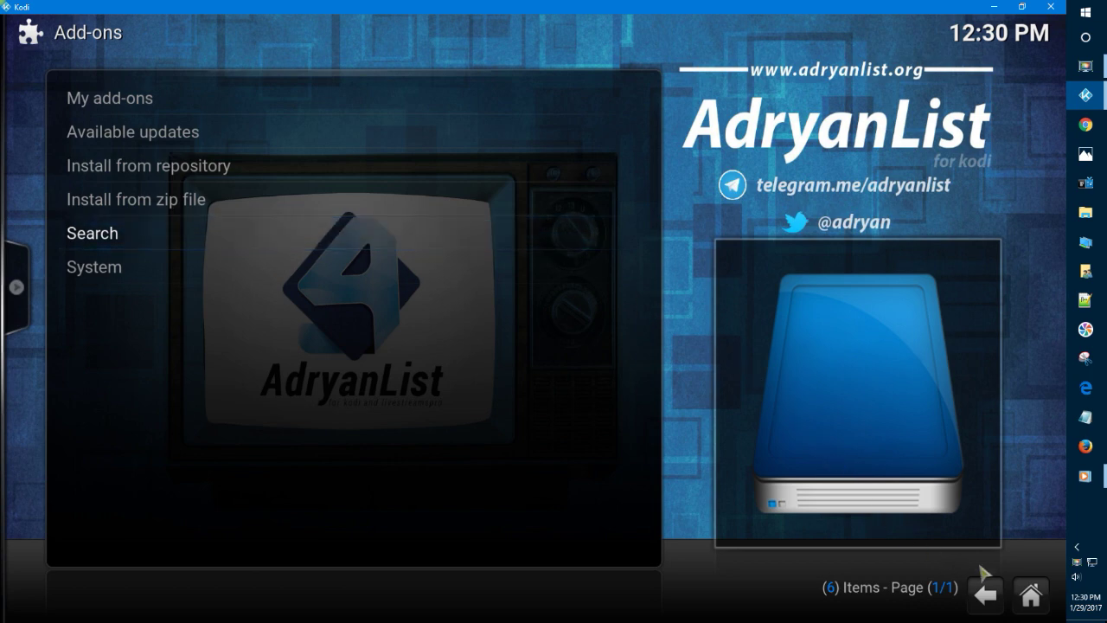
left_click(1073, 564)
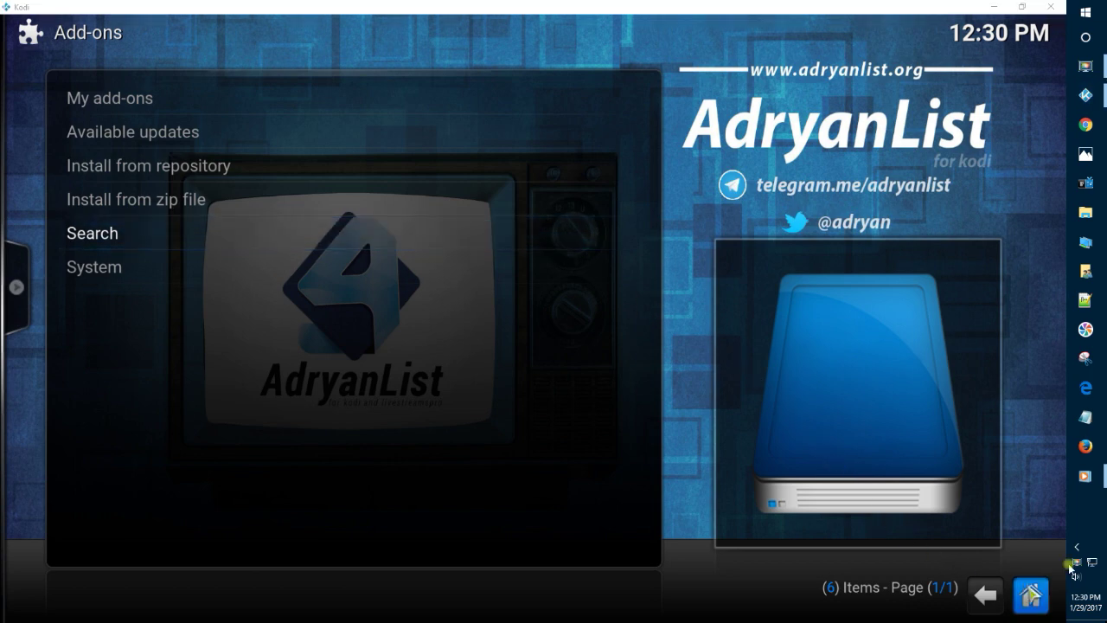
left_click(985, 597)
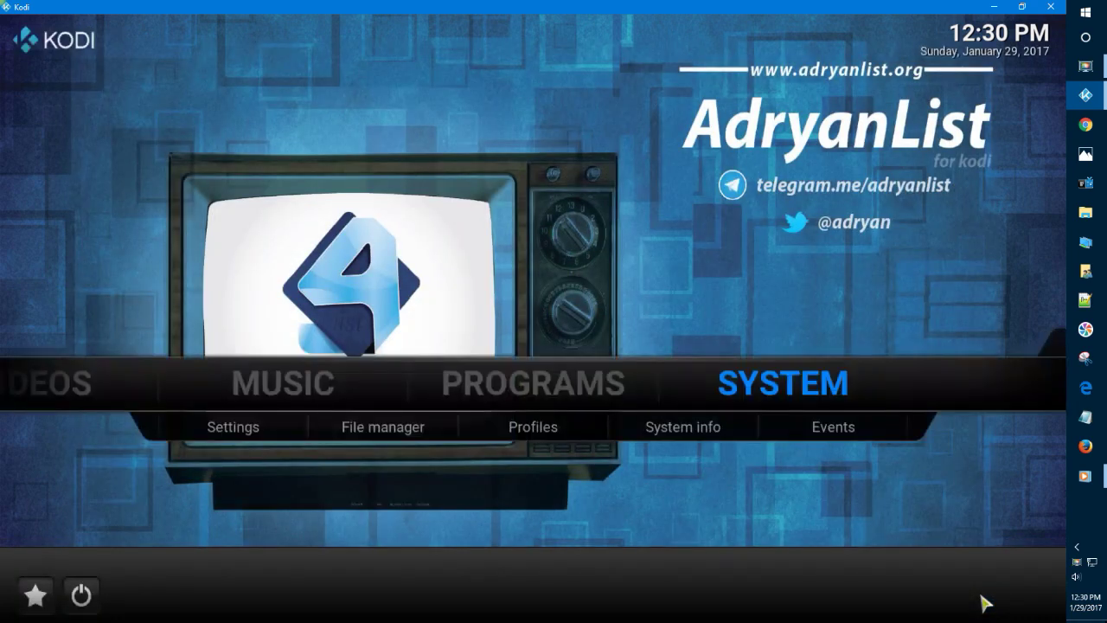
View the General settings of the AdryanList video add-on and close them without changes
mouse_move(567, 372)
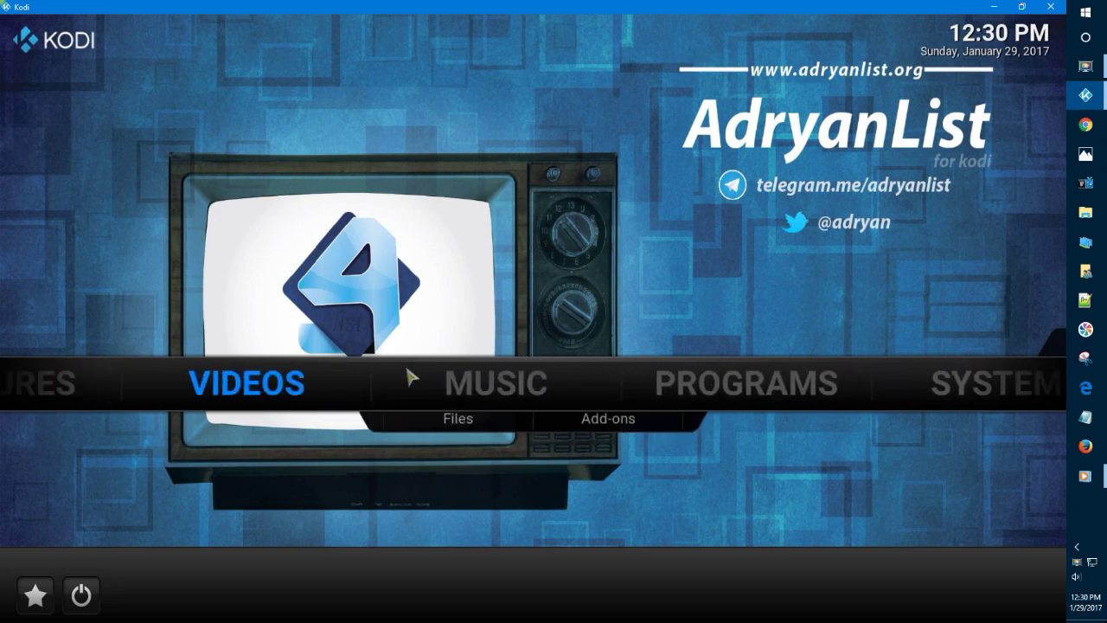
left_click(319, 398)
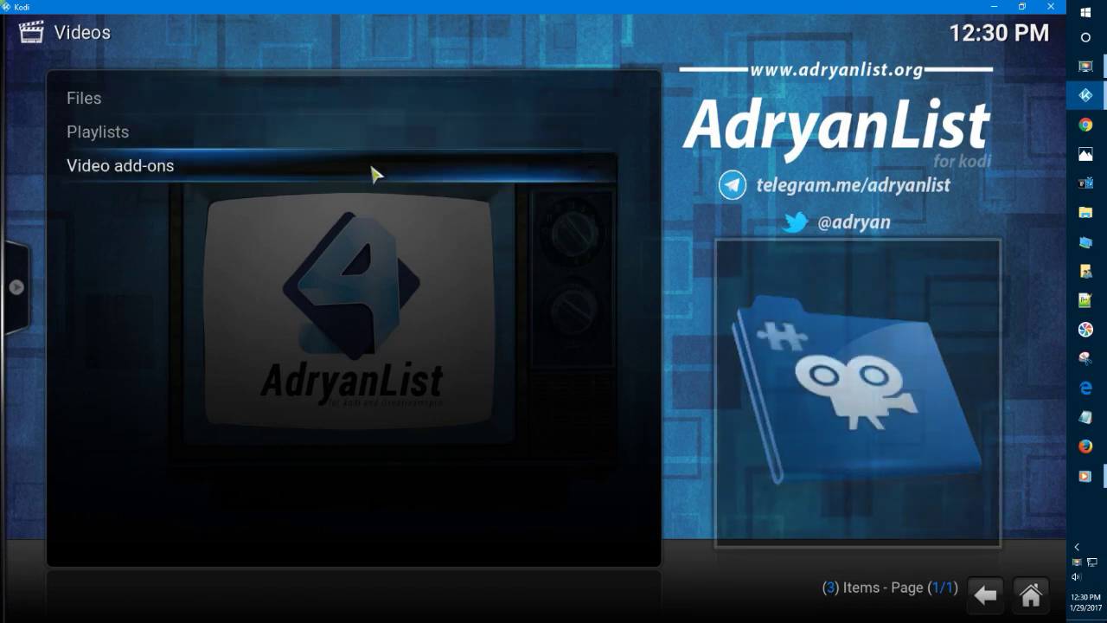
left_click(363, 180)
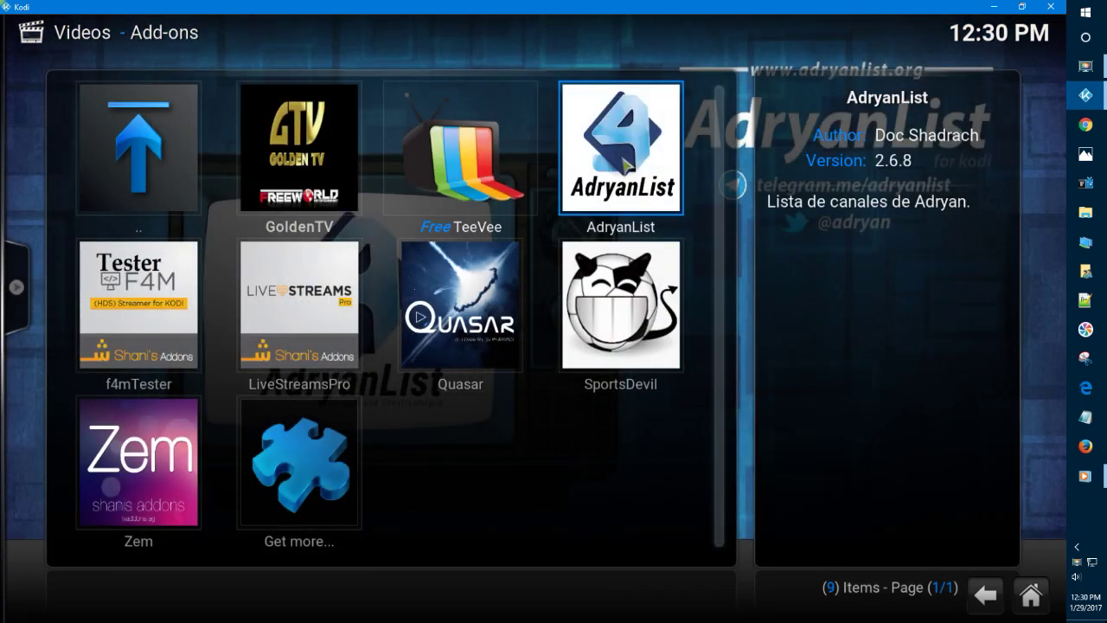
right_click(625, 163)
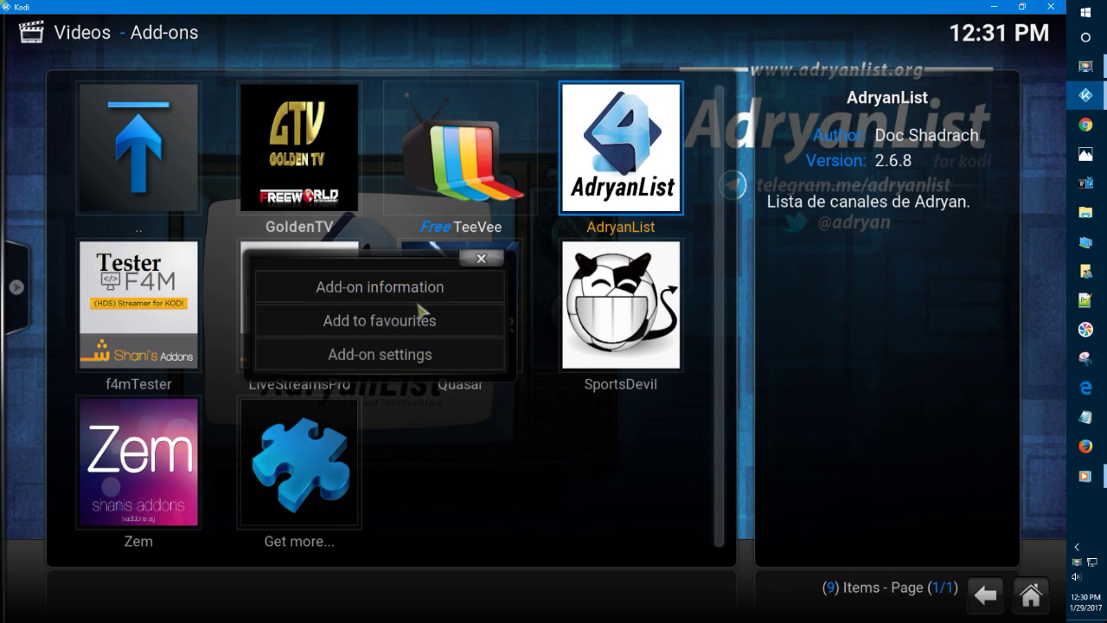
left_click(411, 362)
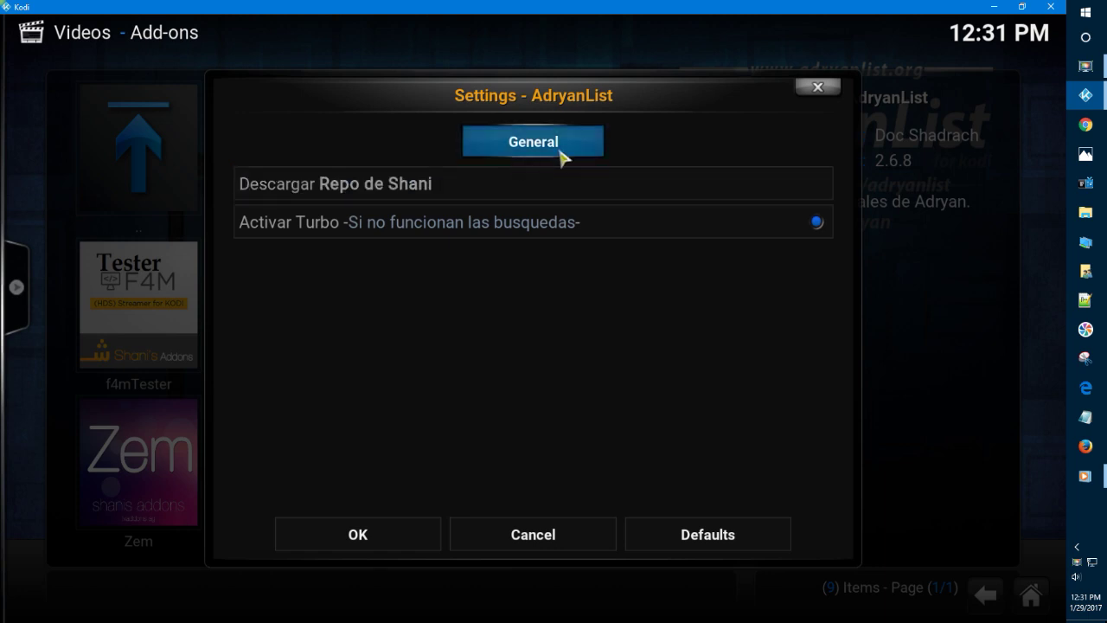
left_click(817, 89)
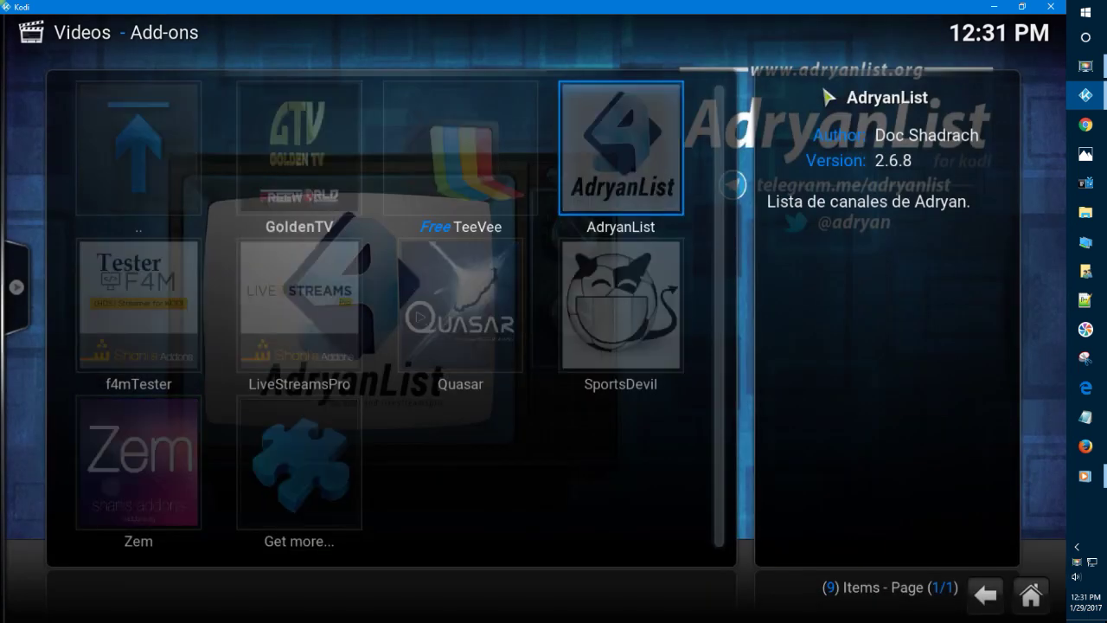
Browse the video add-ons in Shanis Addon Repository under Install from repository, and return to the repository's category list
left_click(1091, 596)
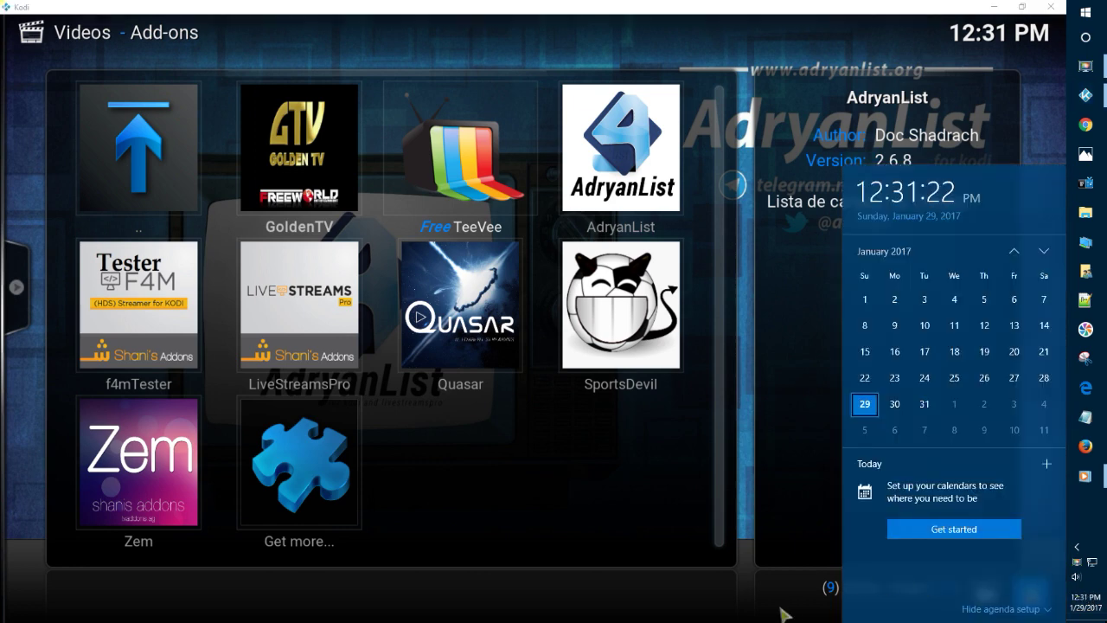
left_click(716, 607)
key("Escape")
scroll(733, 391, "down", 3)
left_click(755, 393)
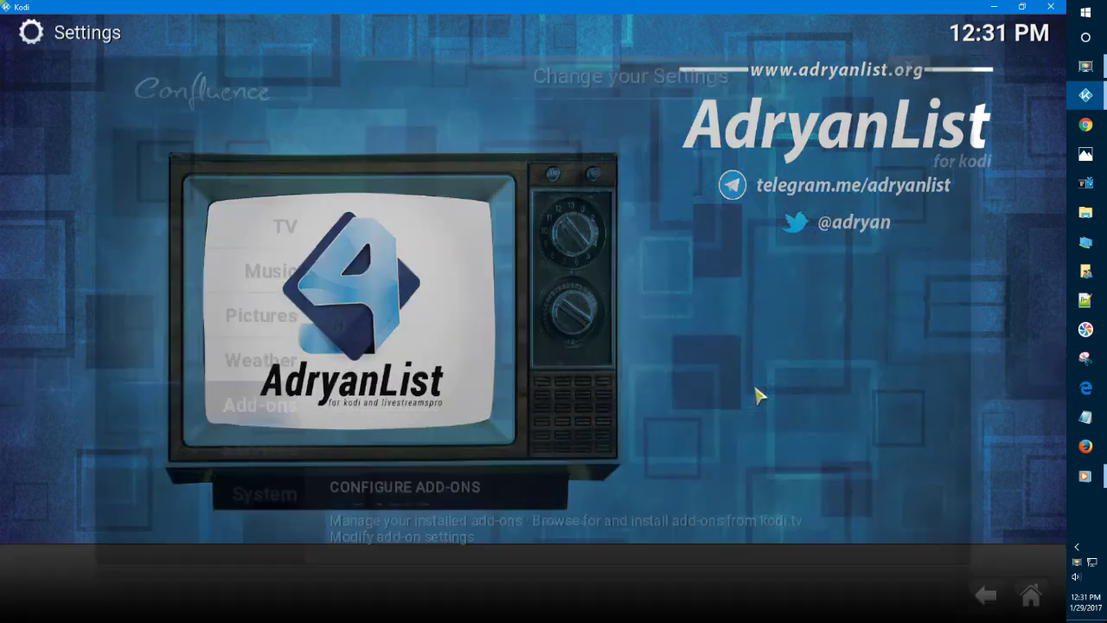
left_click(264, 400)
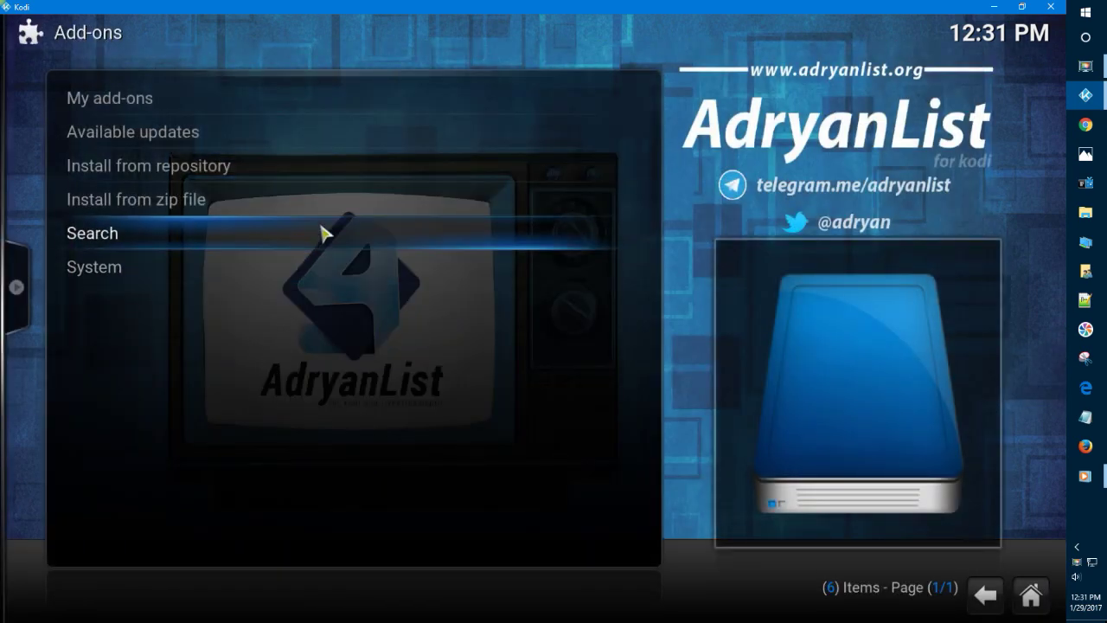
left_click(291, 170)
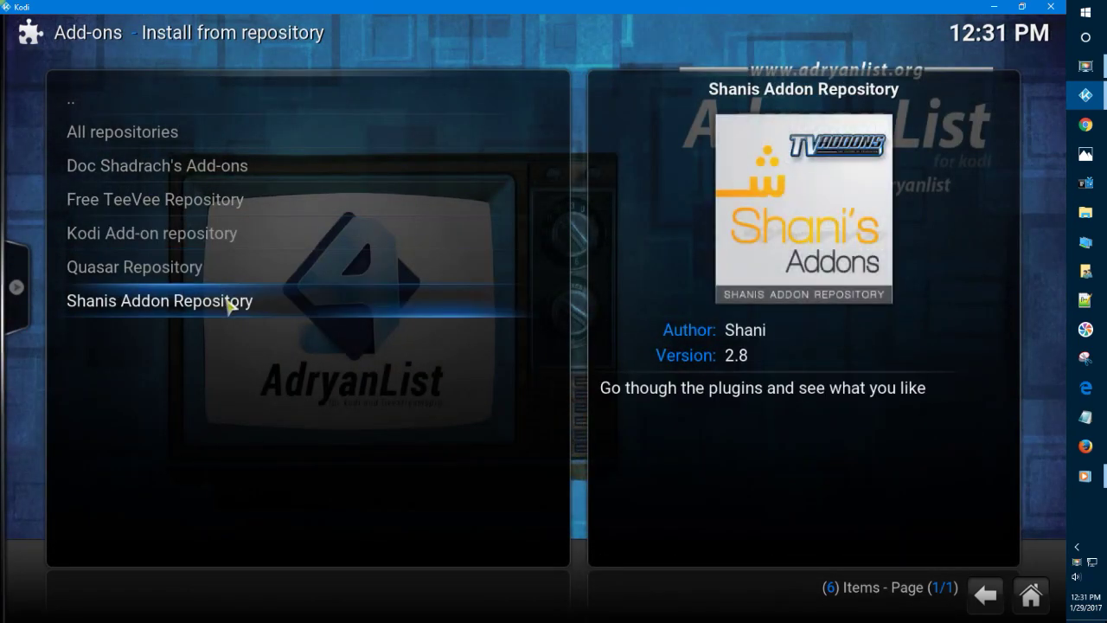
left_click(230, 306)
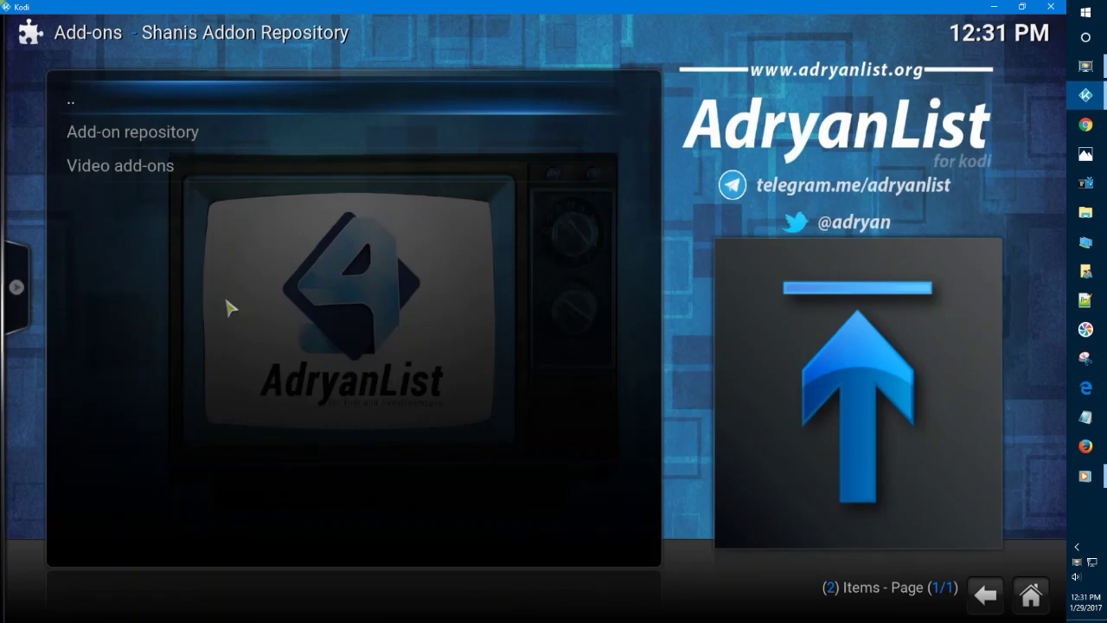
left_click(354, 168)
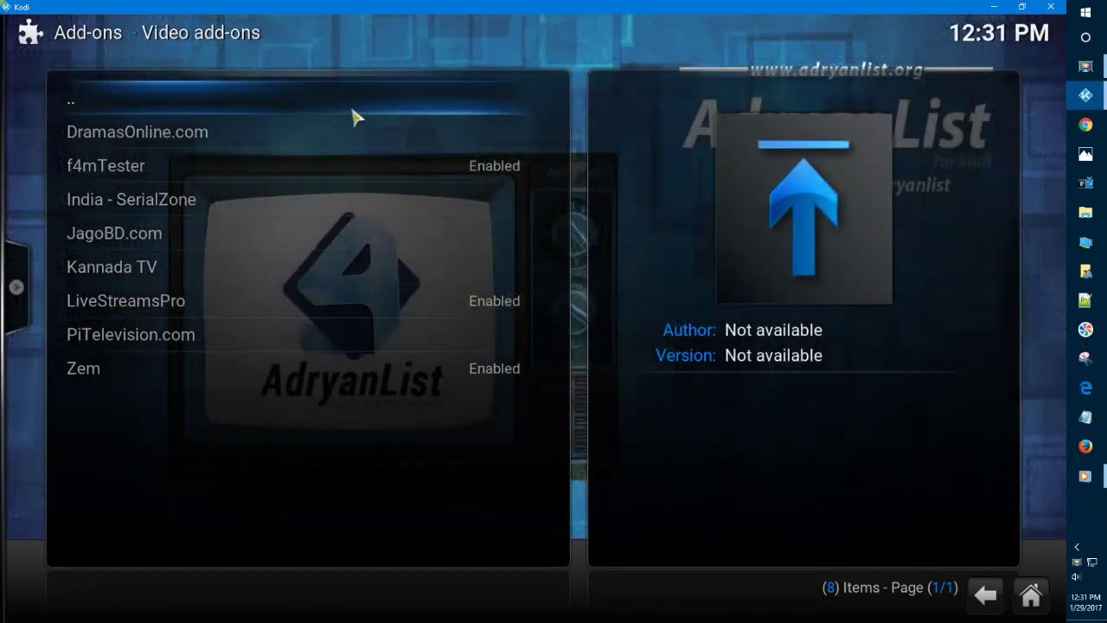
left_click(354, 116)
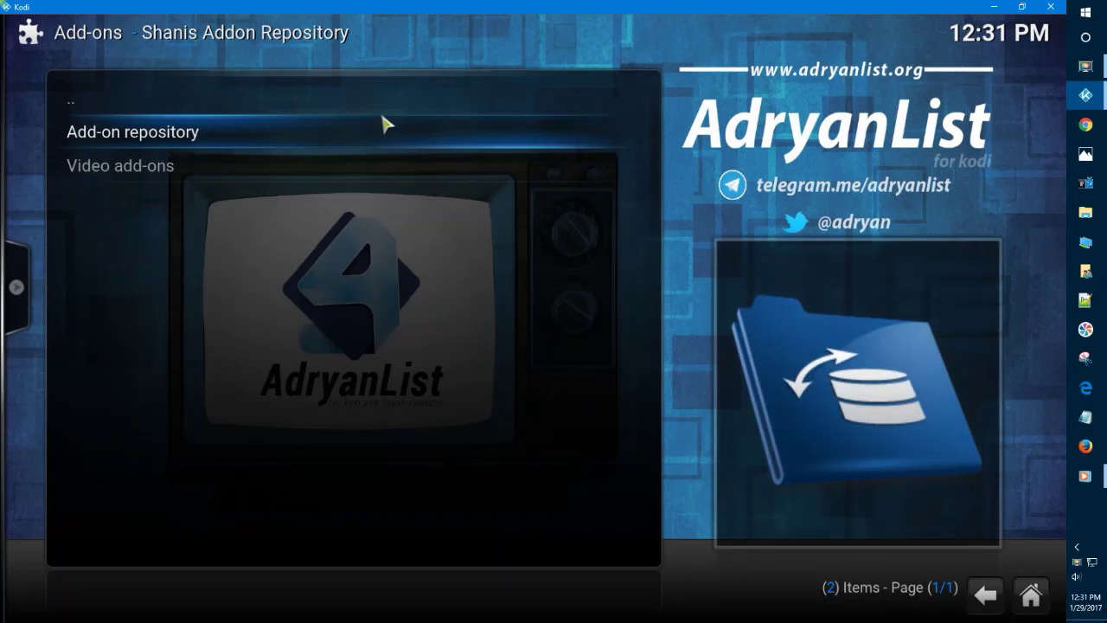
Leave the repository list, view the zip files in the adryan source under Install from zip file, and return to the home screen
left_click(369, 100)
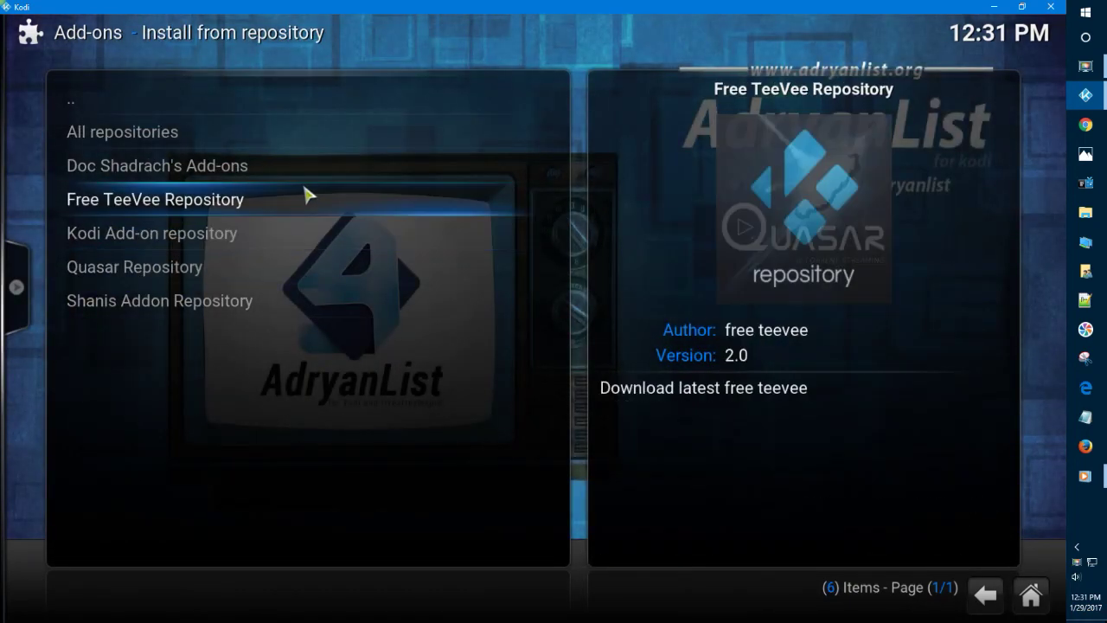
left_click(317, 113)
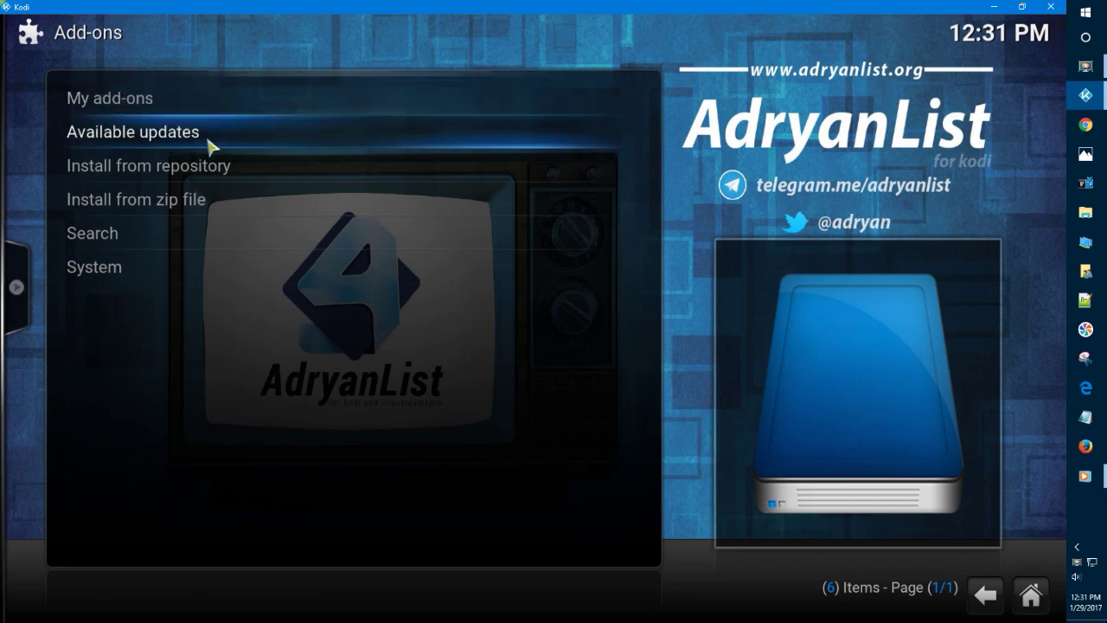
left_click(189, 208)
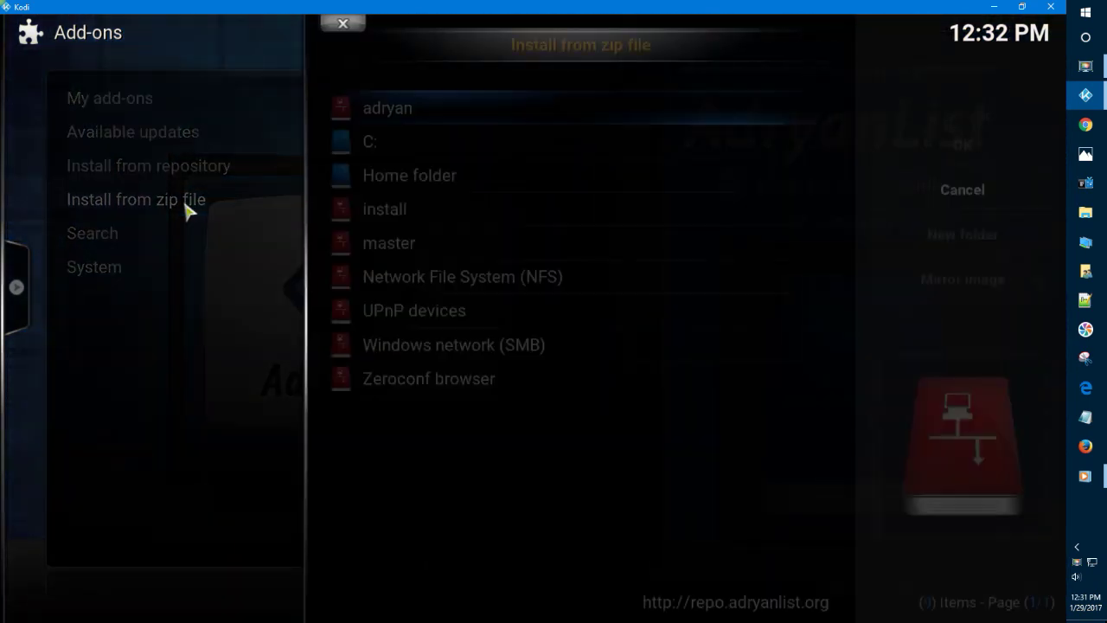
left_click(384, 121)
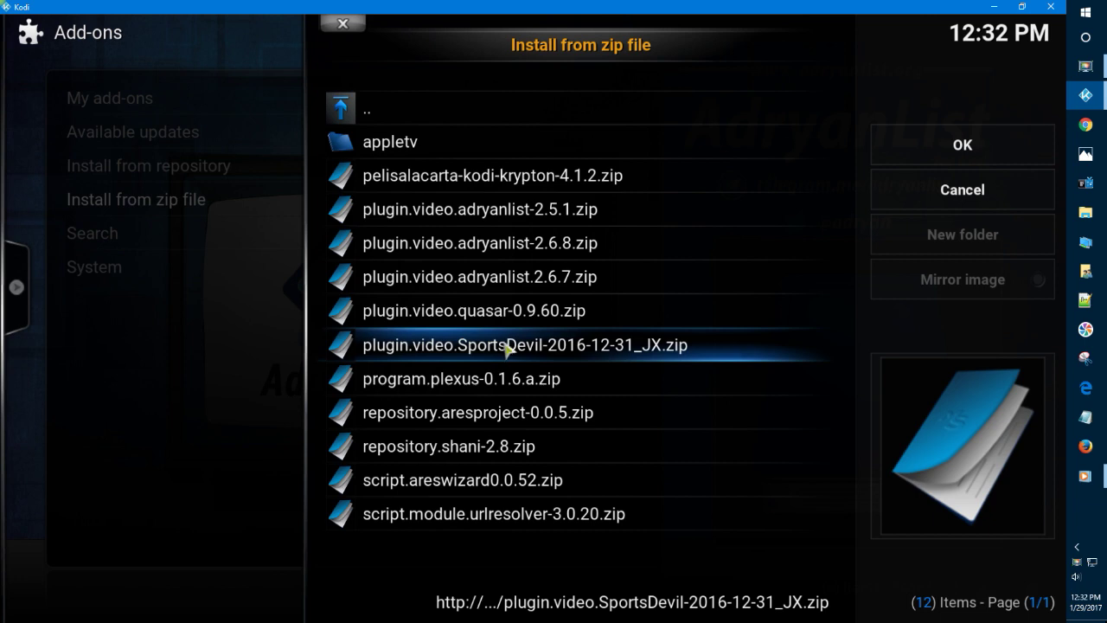
left_click(344, 26)
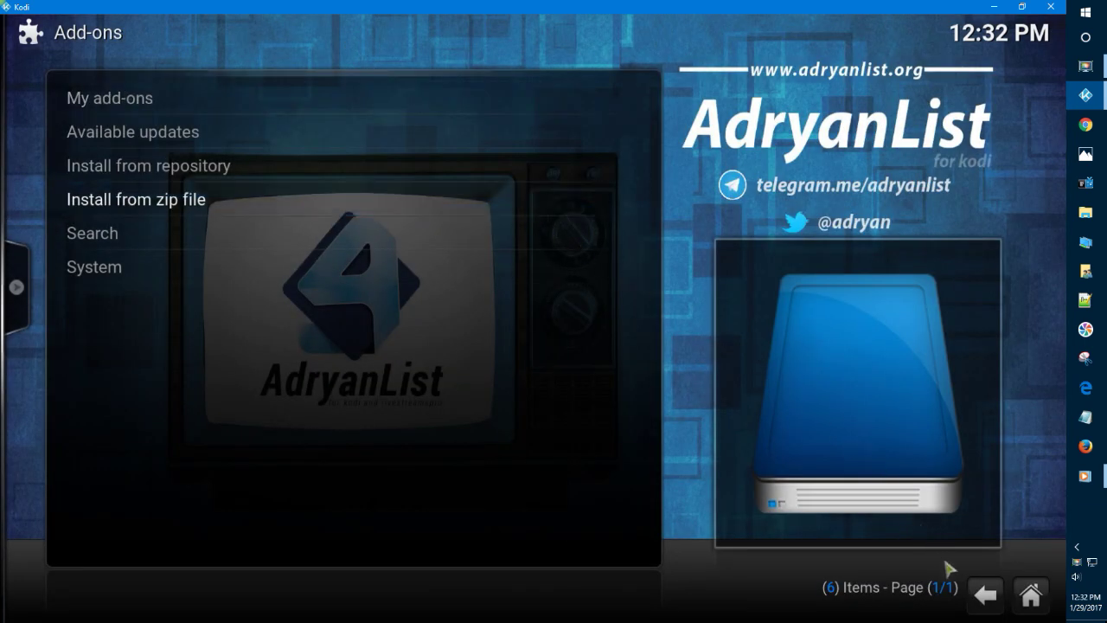
left_click(986, 596)
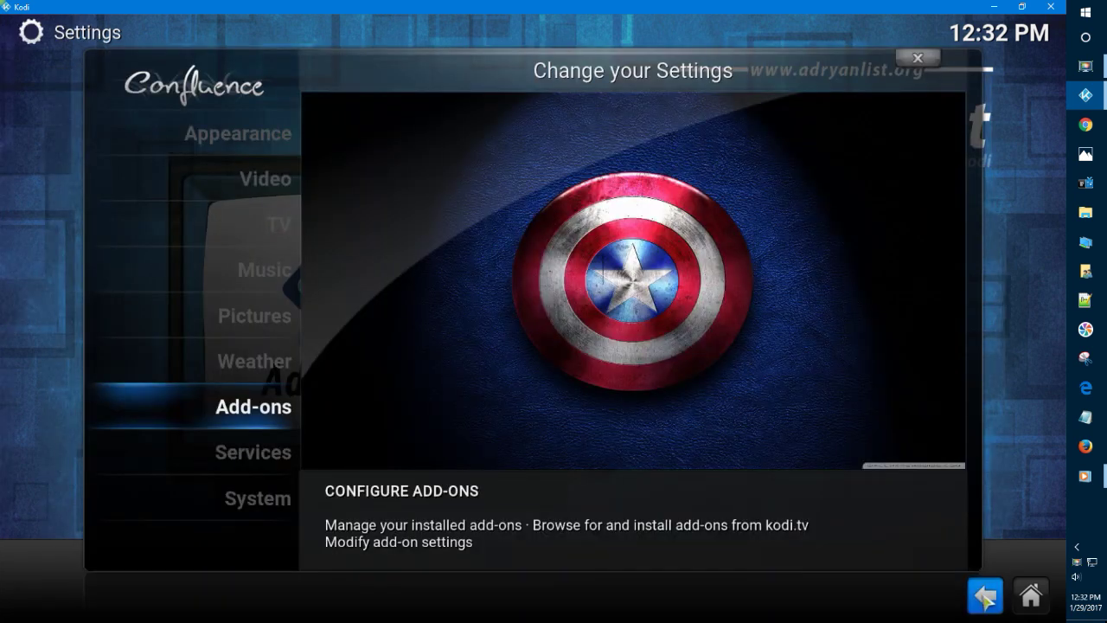
left_click(986, 595)
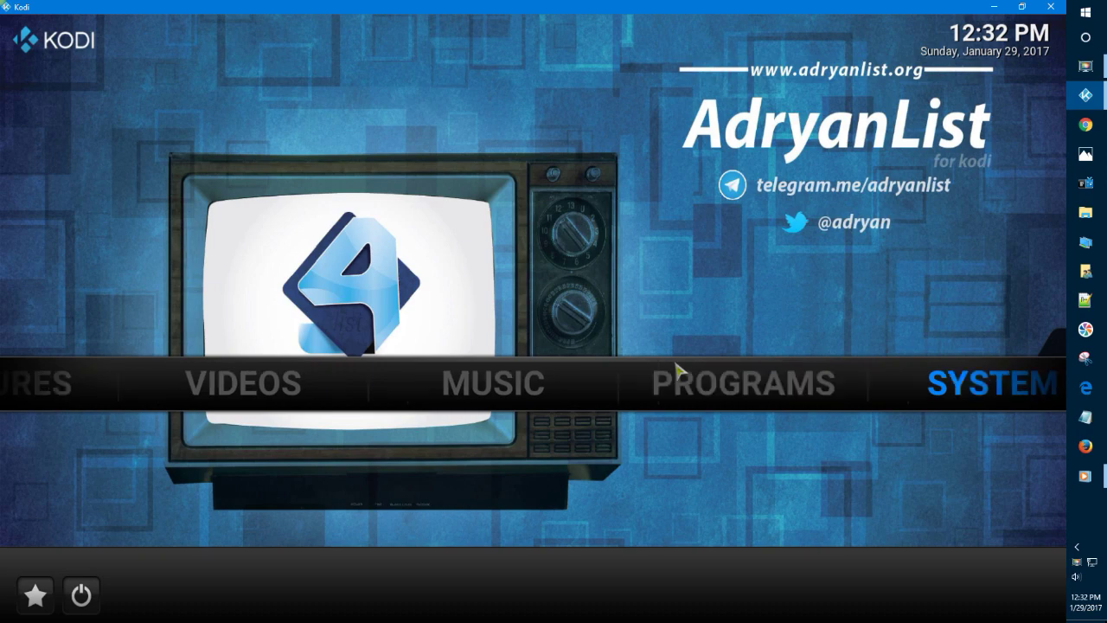
View the Plexus entries among the program add-ons and return to the home screen
left_click(511, 387)
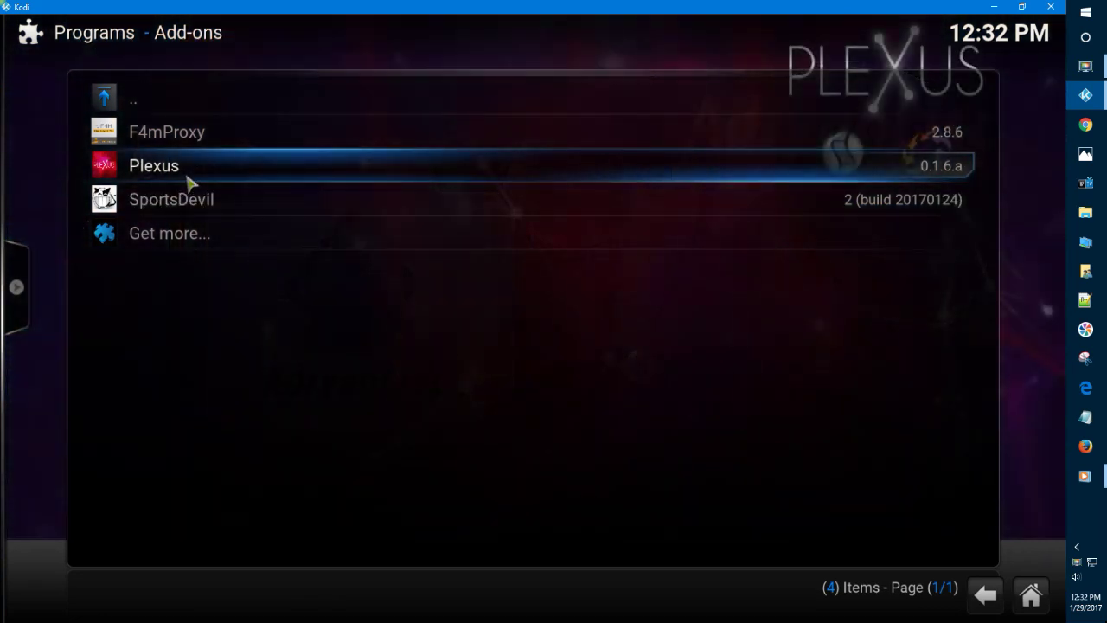
left_click(188, 182)
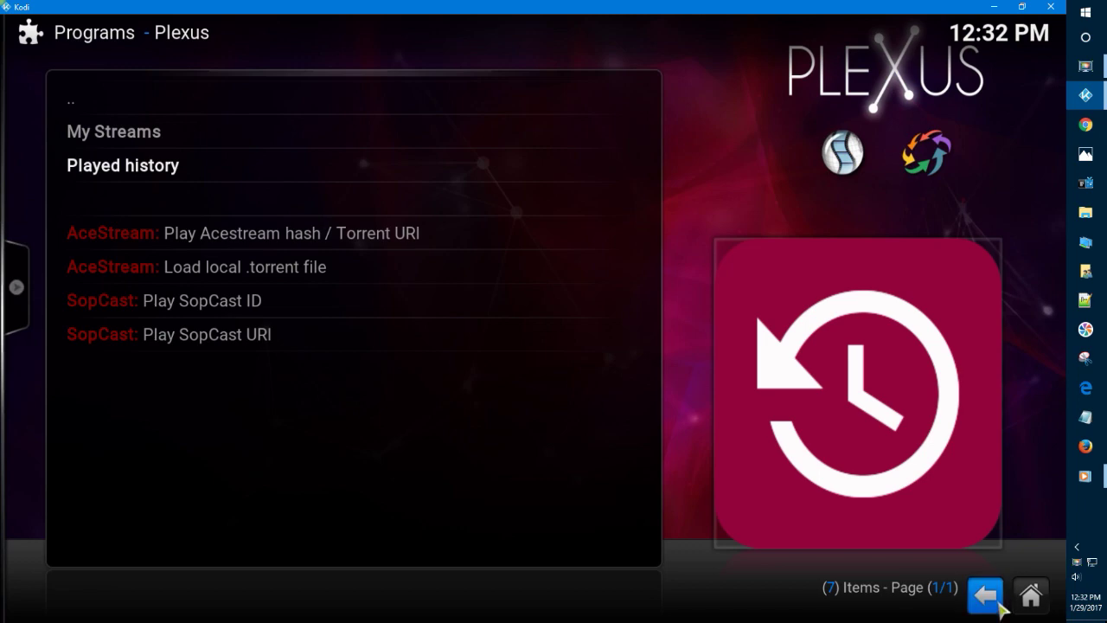
left_click(999, 608)
left_click(999, 608)
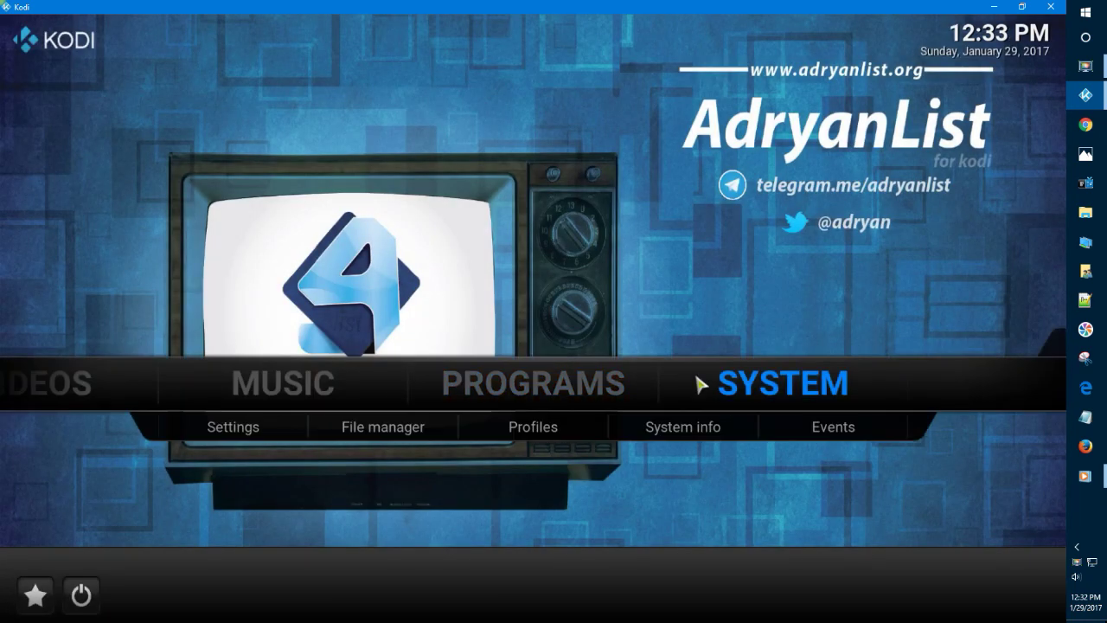
Open the settings of the Quasar video add-on and inspect its Download path folder without changing it
scroll(699, 383, "up", 1)
scroll(703, 384, "up", 3)
mouse_move(549, 364)
left_click(518, 383)
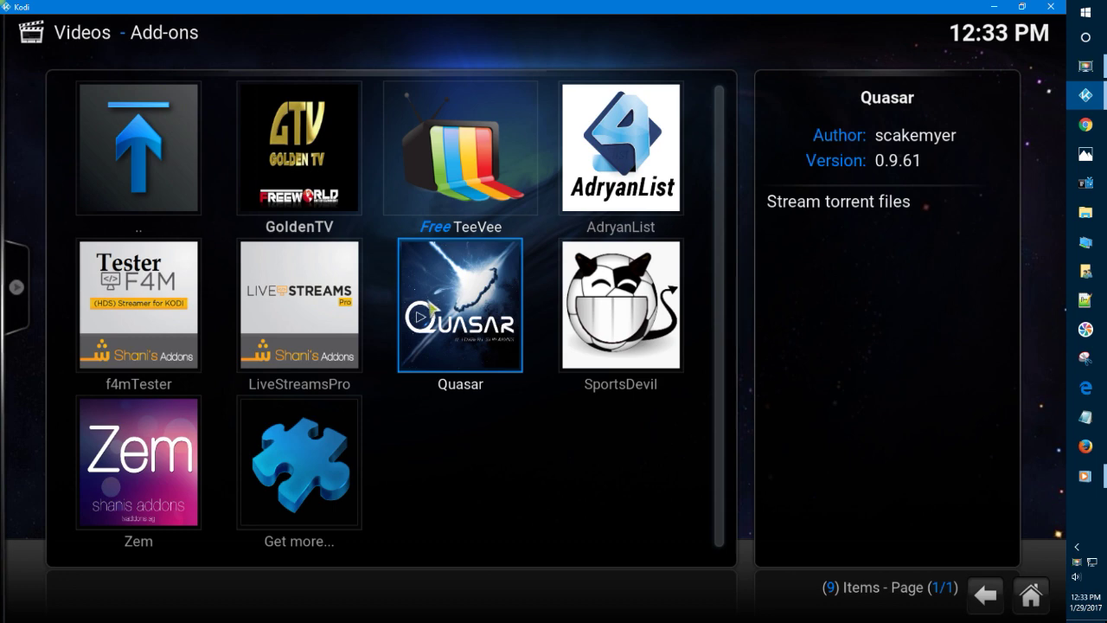
right_click(438, 308)
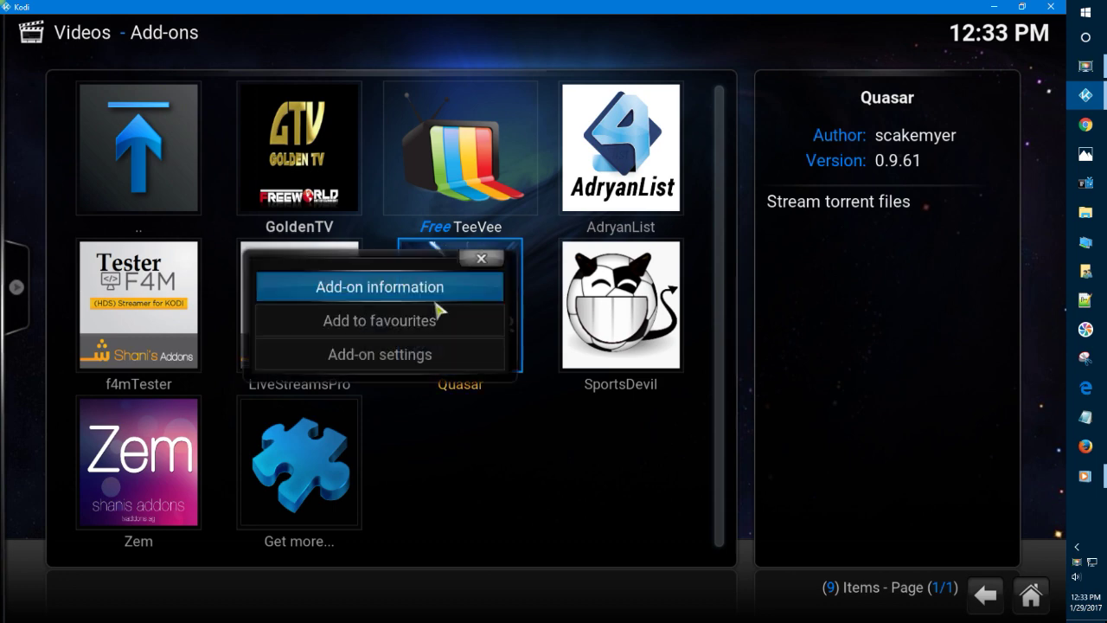
left_click(454, 363)
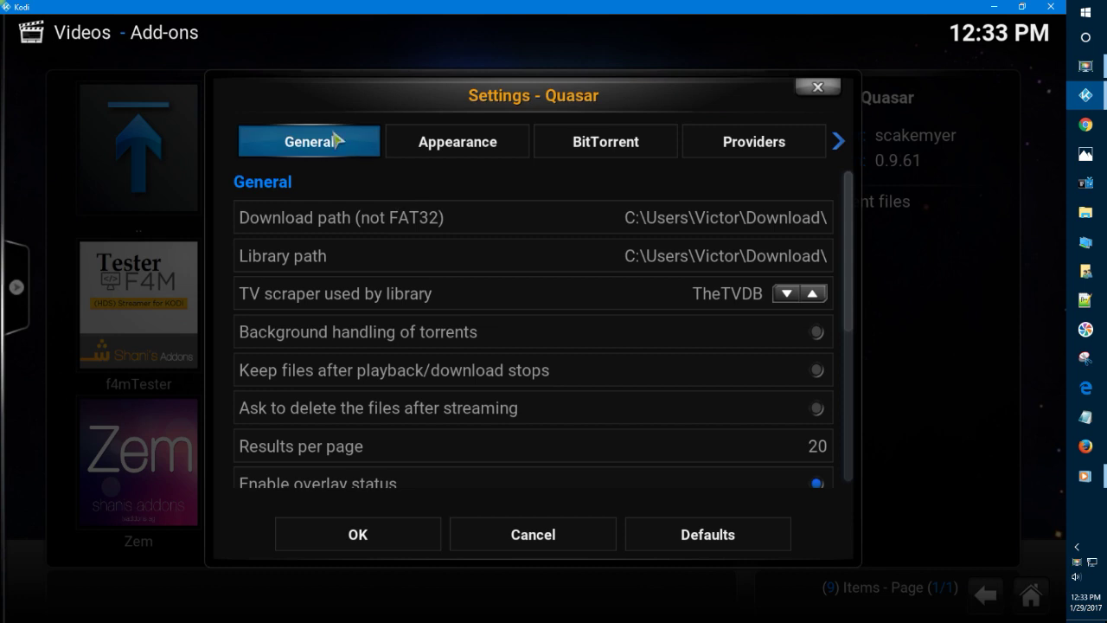
left_click(374, 219)
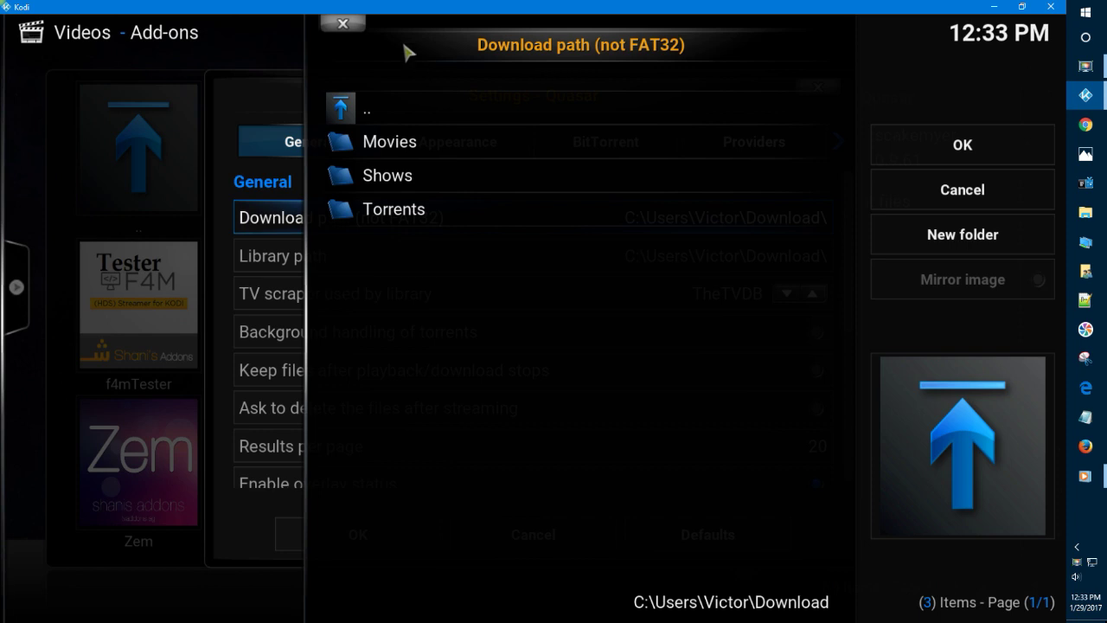
left_click(349, 31)
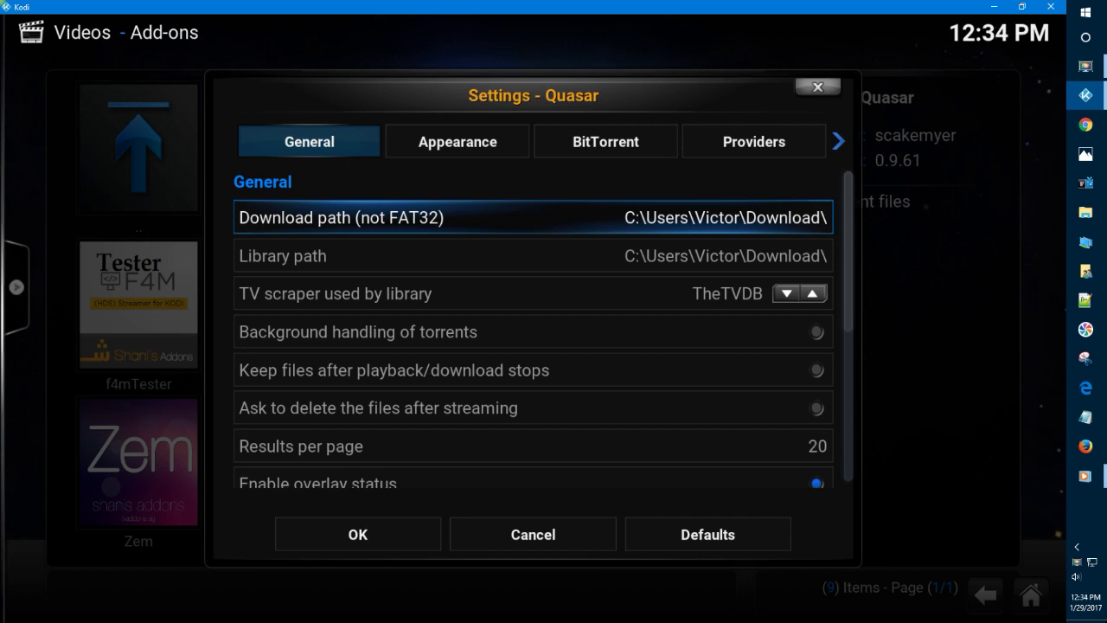
View Quasar's Providers settings, close them without changes, and return to the home screen
left_click(754, 139)
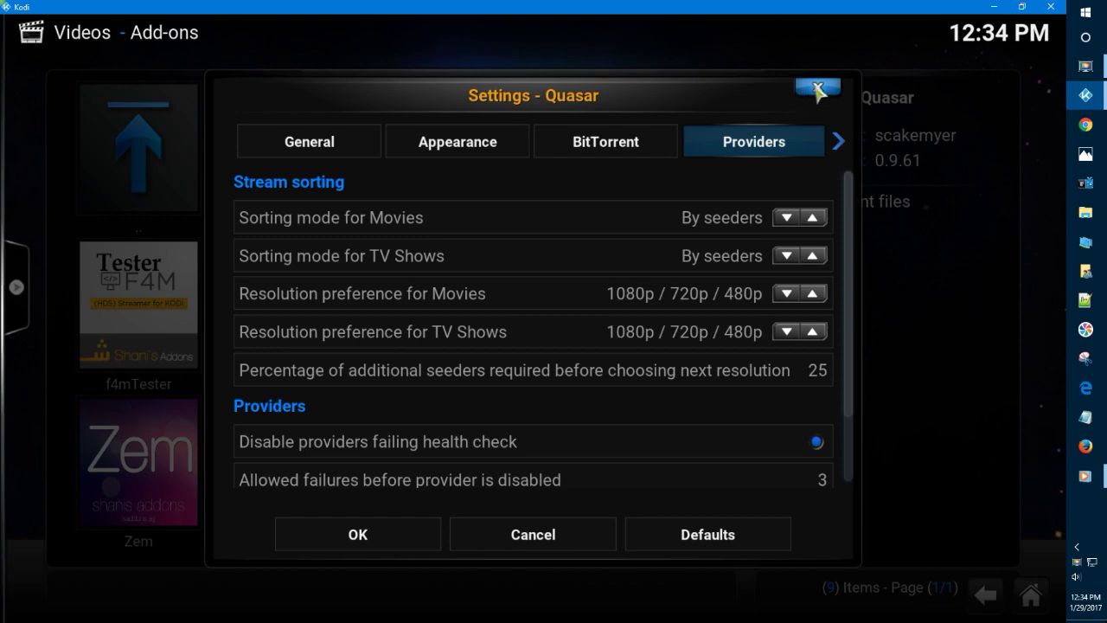
left_click(818, 89)
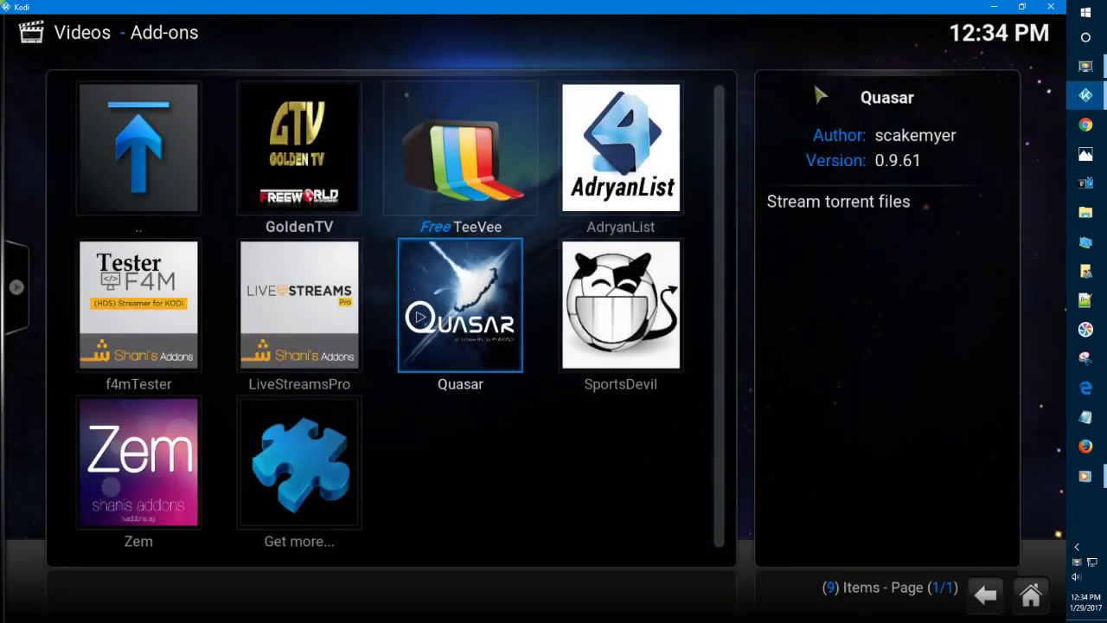
left_click(1077, 576)
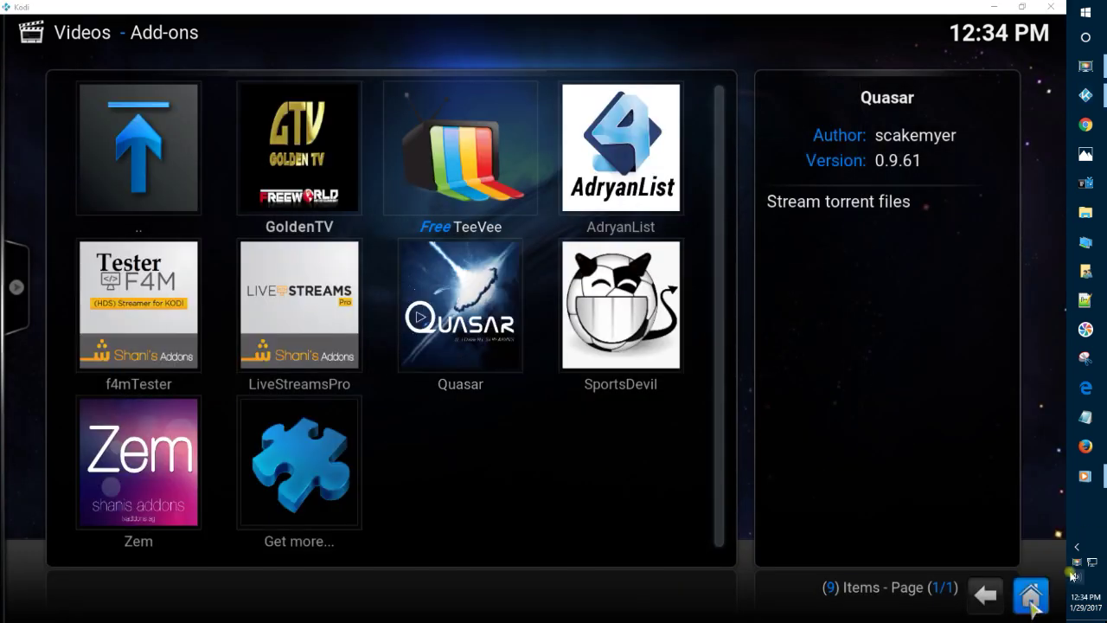
left_click(841, 538)
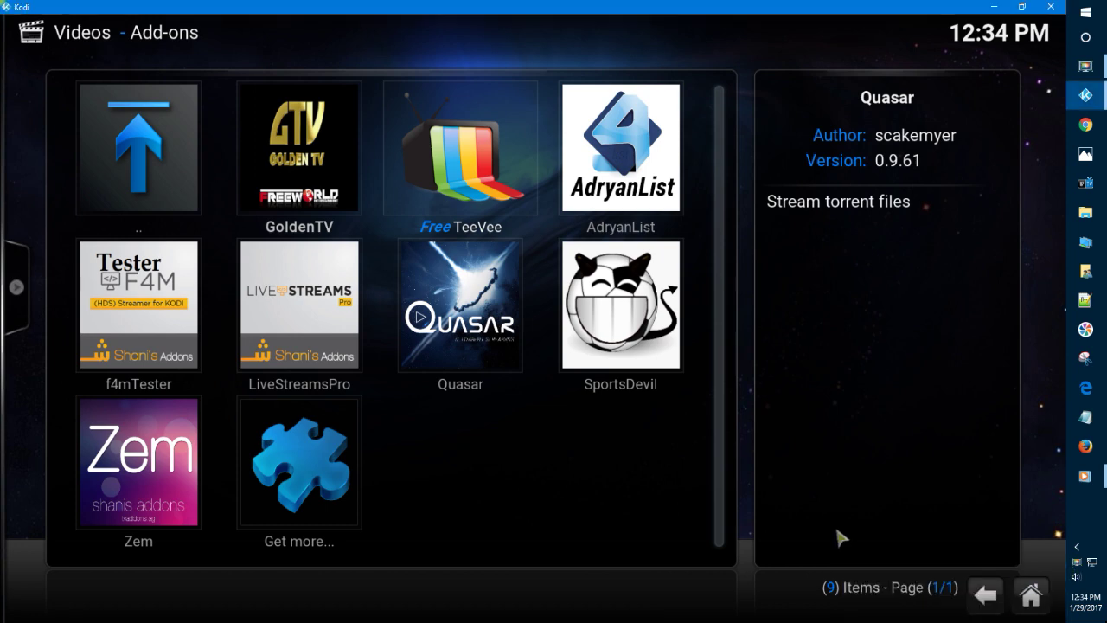
left_click(1030, 596)
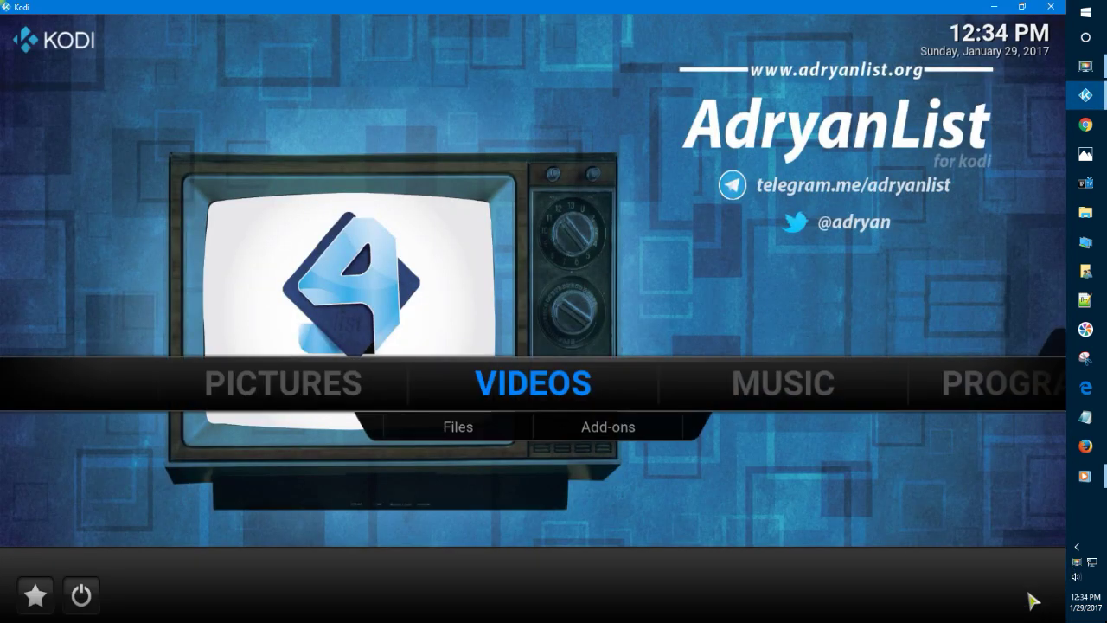
Check the File lists options in the Appearance settings, including Show hidden files and directories, and return to the home screen
scroll(751, 397, "down", 2)
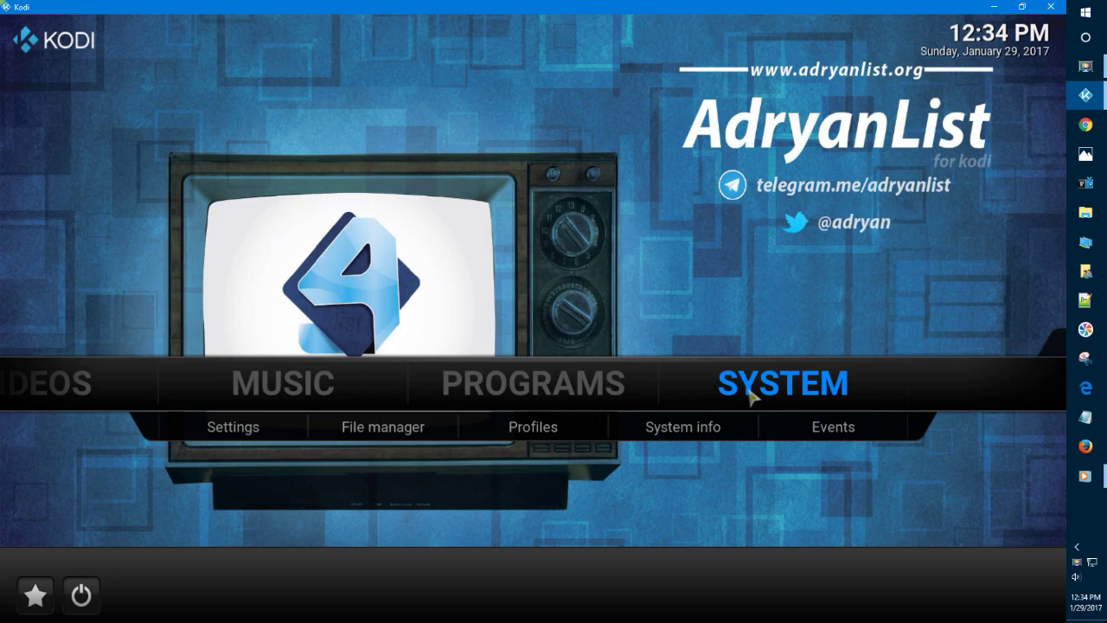
left_click(751, 396)
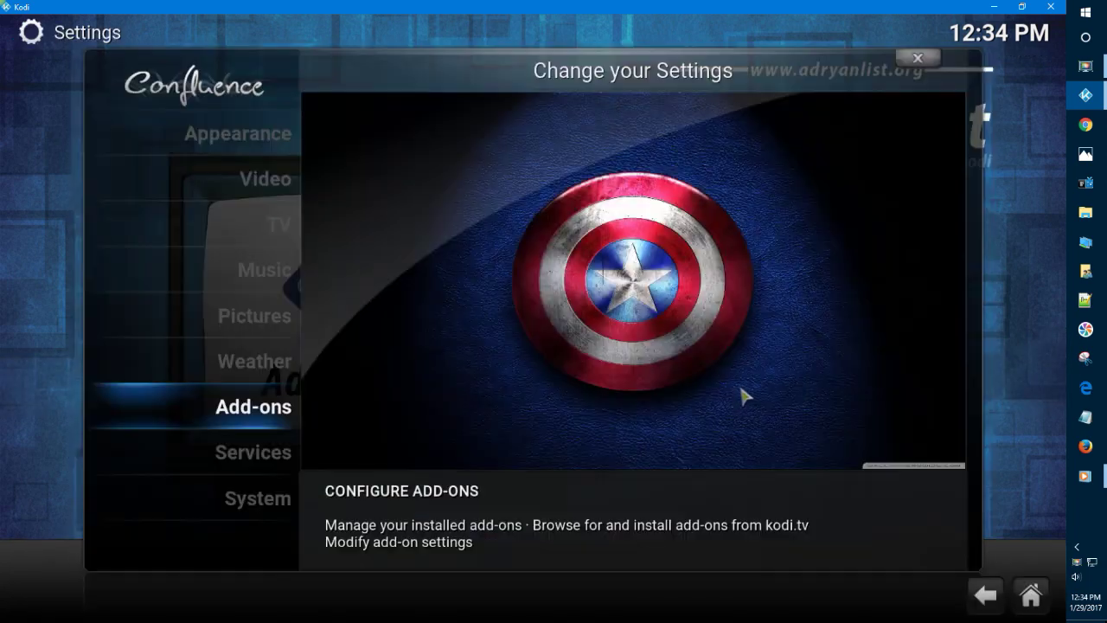
left_click(248, 144)
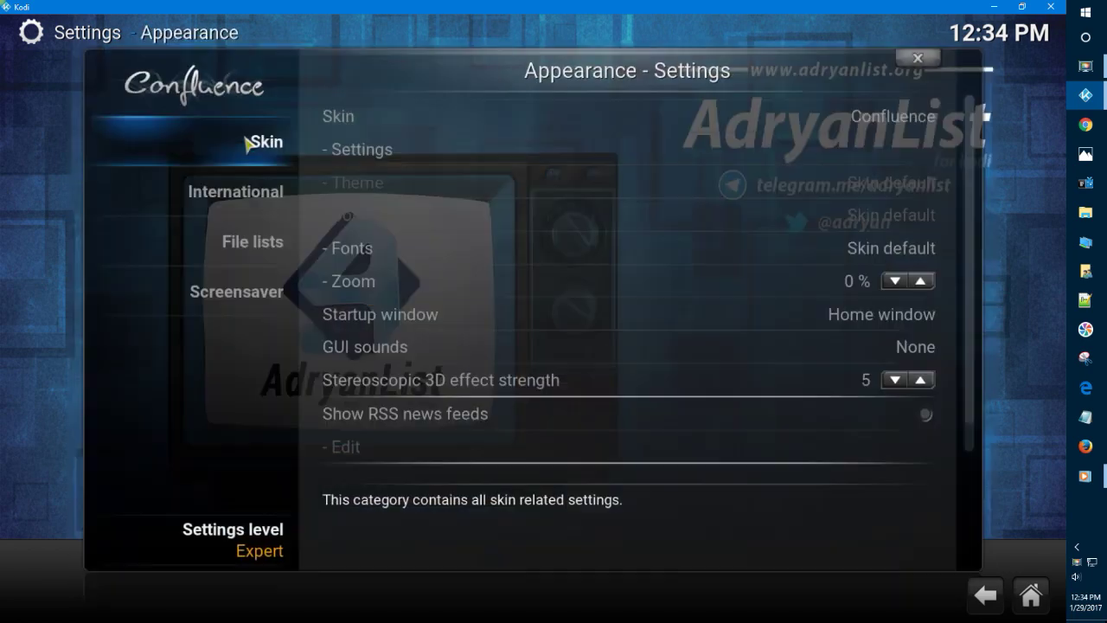
mouse_move(259, 253)
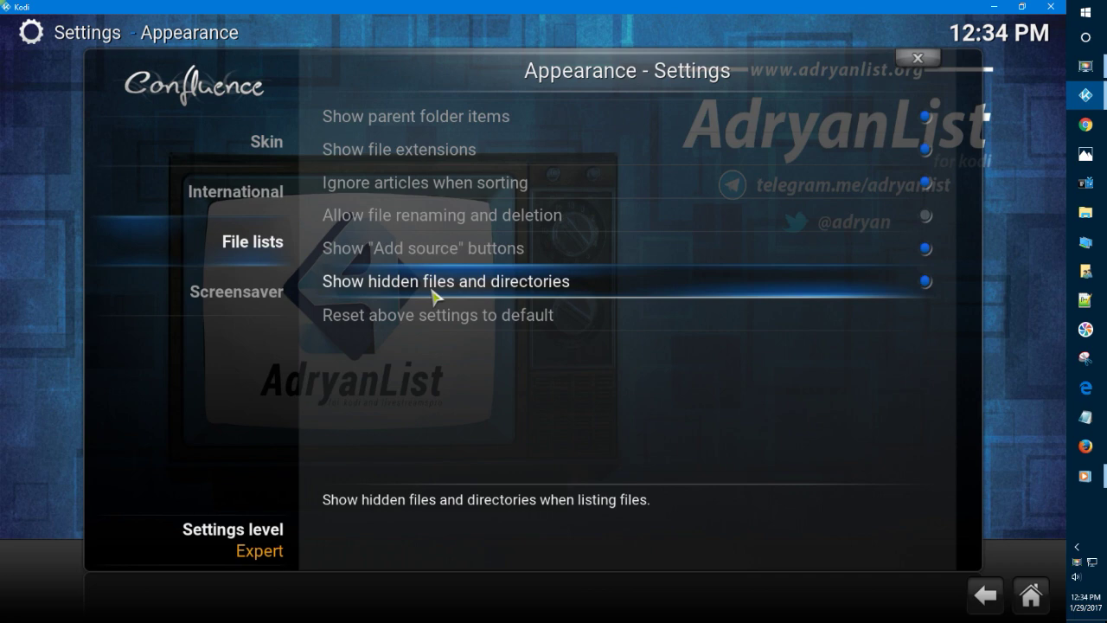
left_click(985, 593)
left_click(986, 594)
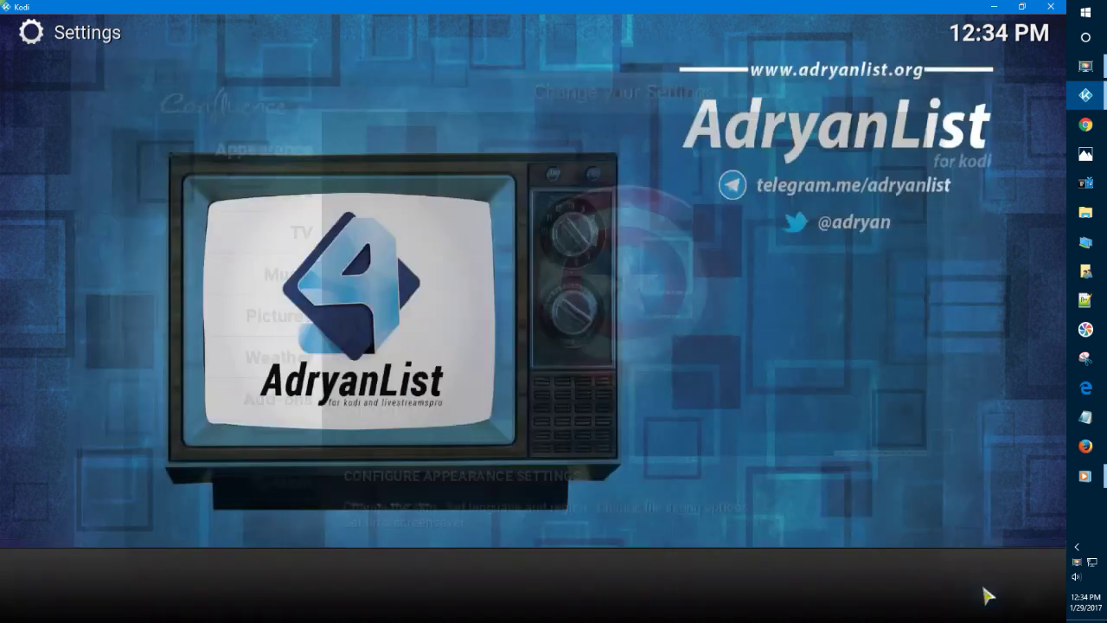
Set Quasar's resolution preference for both Movies and TV Shows to 480p / 720p / 1080p, save the settings, and return to the home screen
scroll(700, 388, "up", 2)
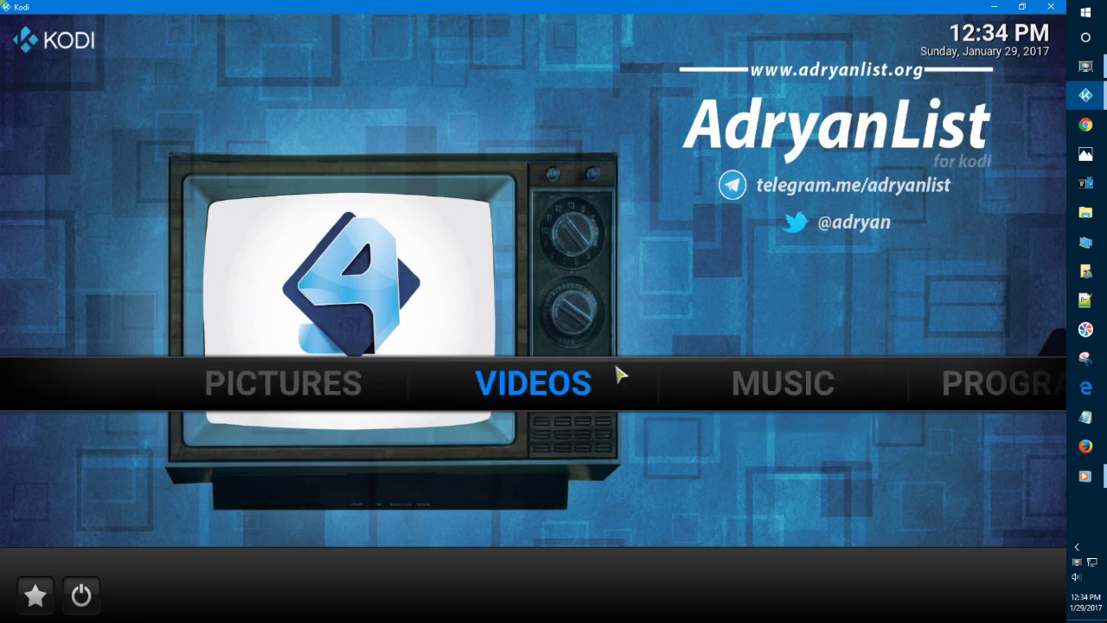
left_click(534, 389)
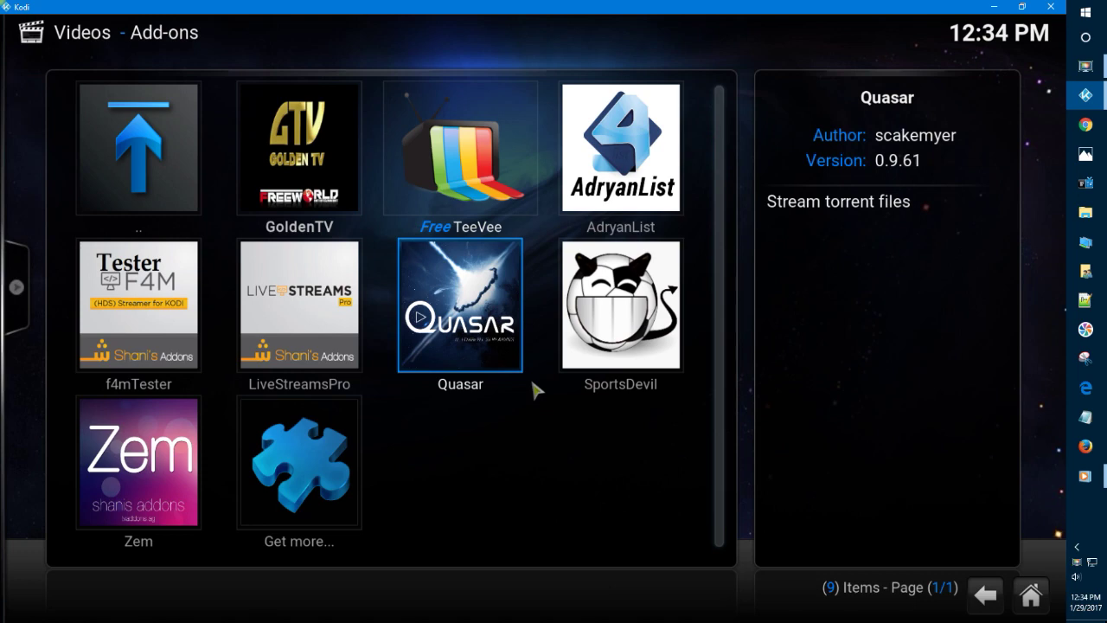
right_click(486, 364)
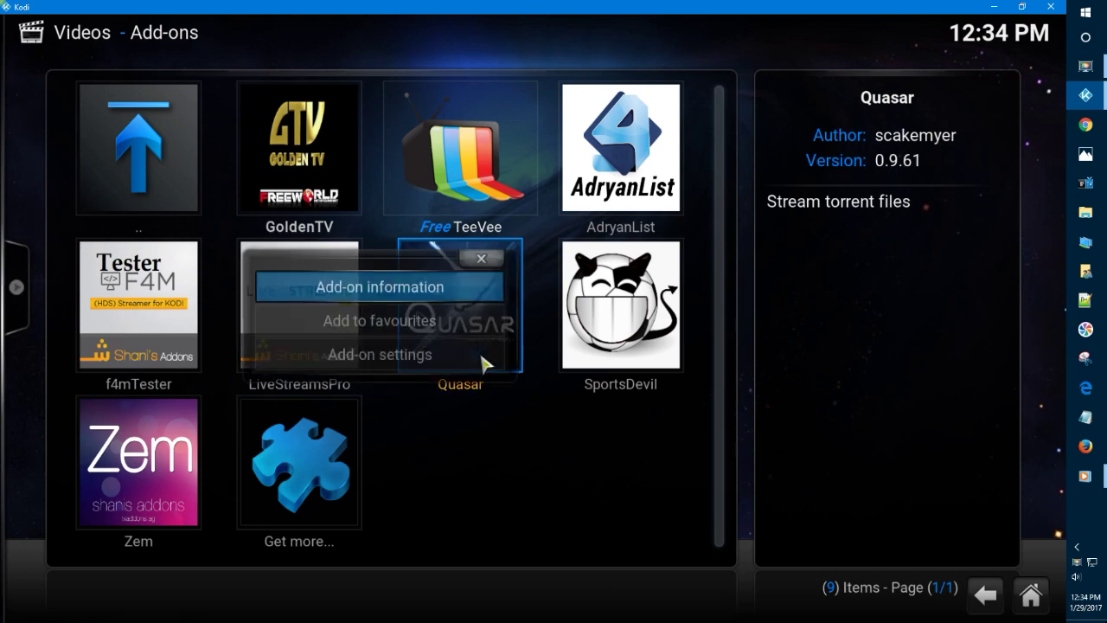
left_click(430, 357)
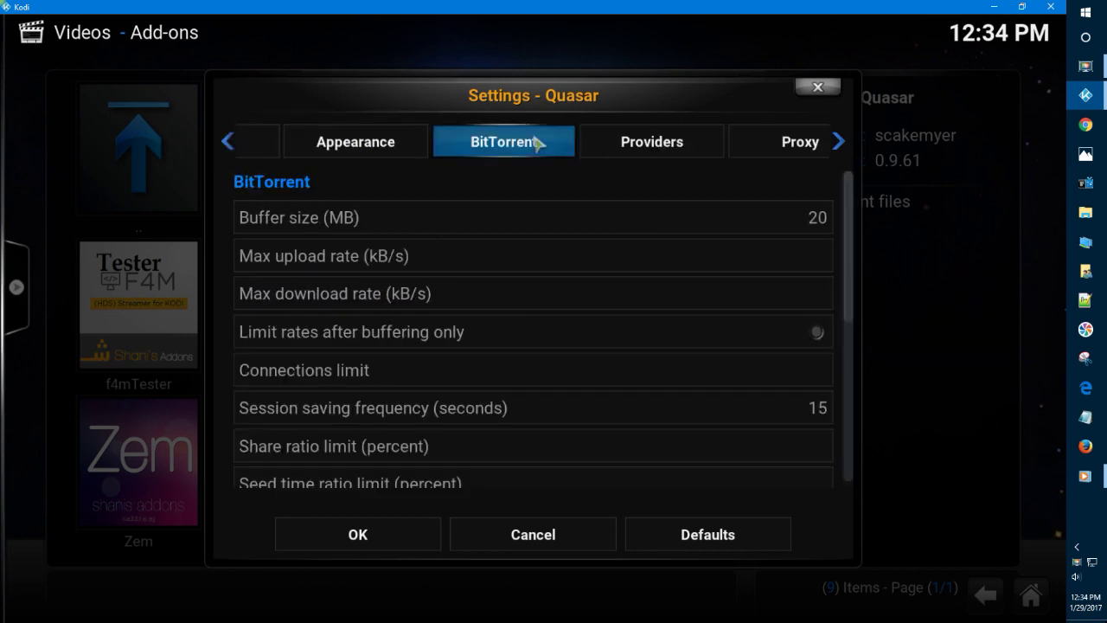
mouse_move(537, 142)
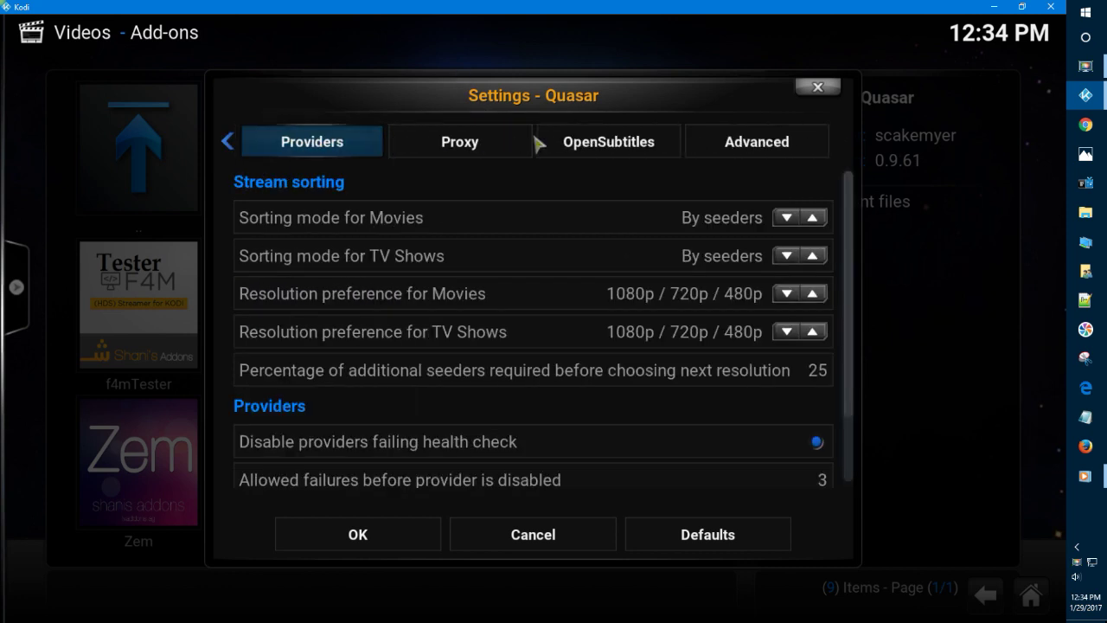
mouse_move(627, 141)
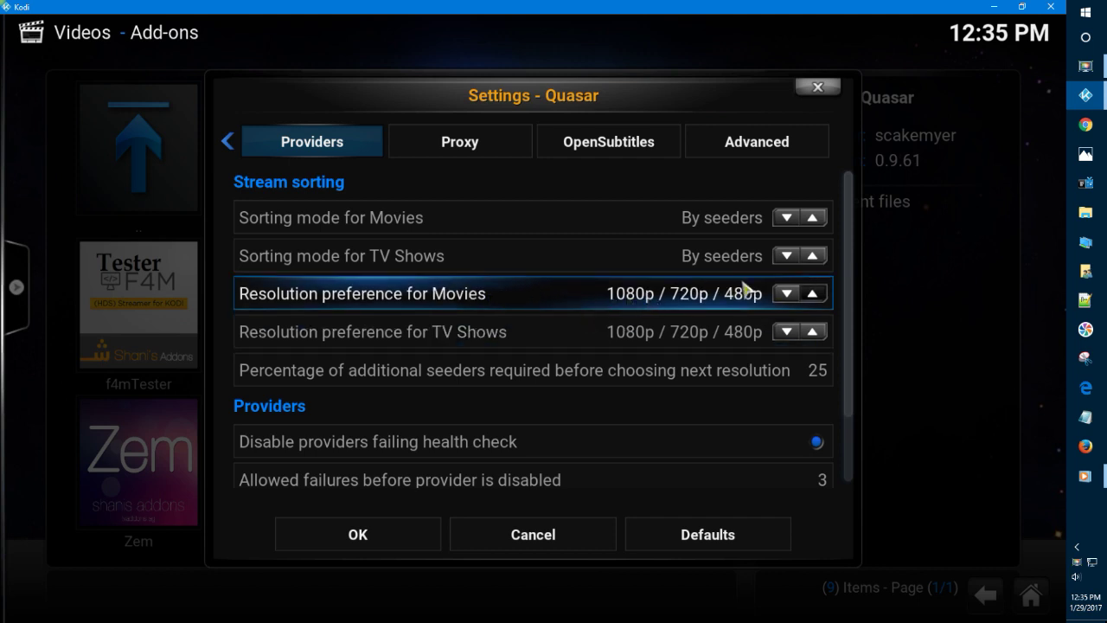
left_click(789, 295)
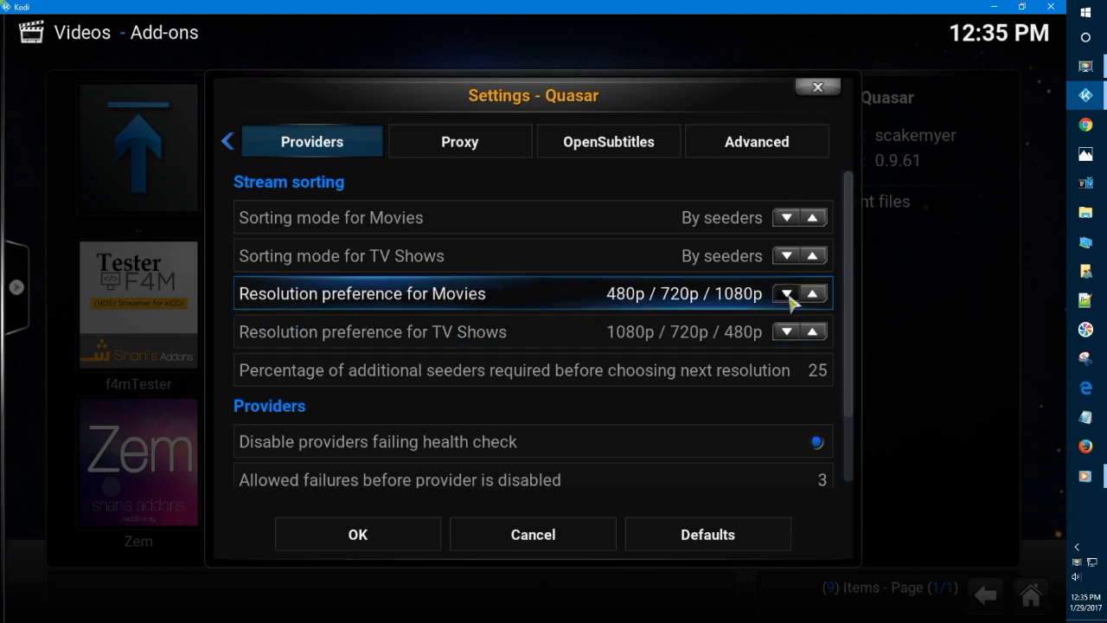
left_click(783, 338)
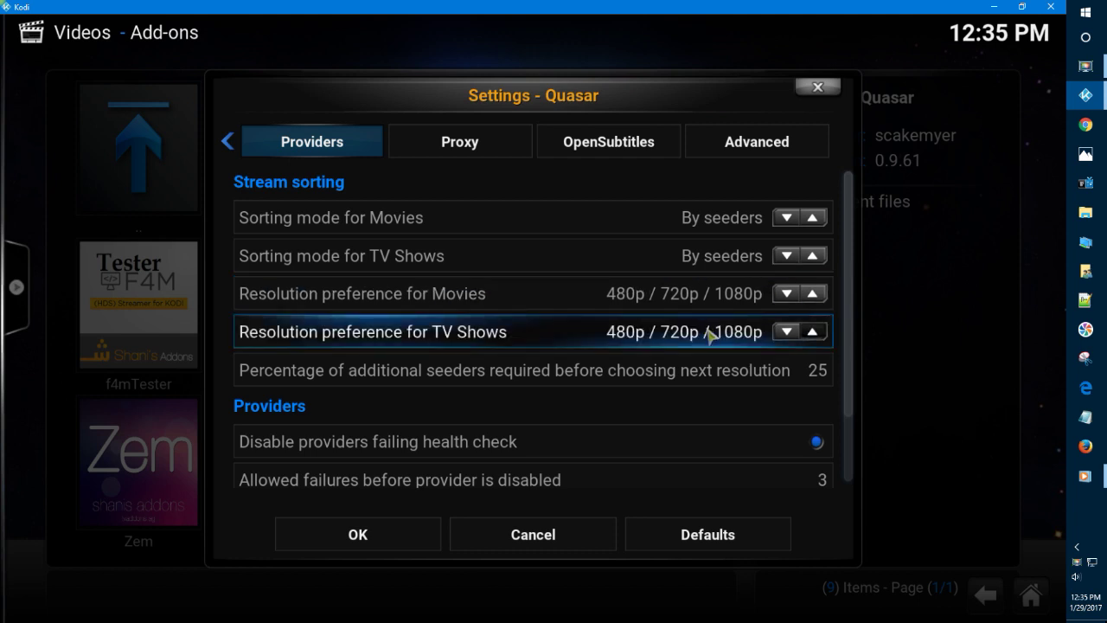
scroll(710, 336, "down", 1)
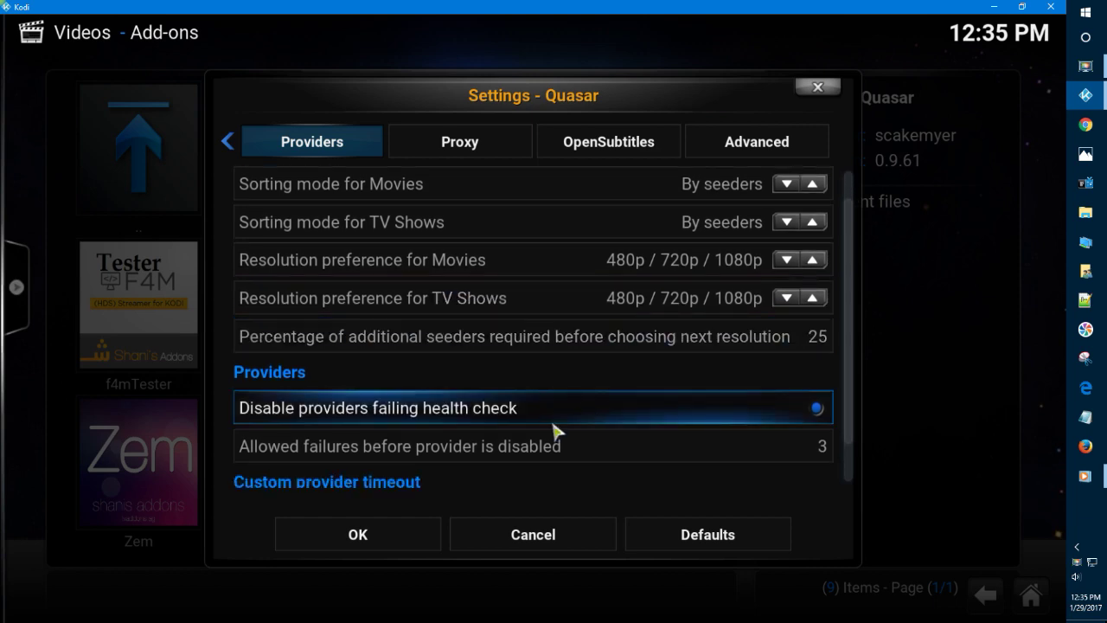
left_click(364, 537)
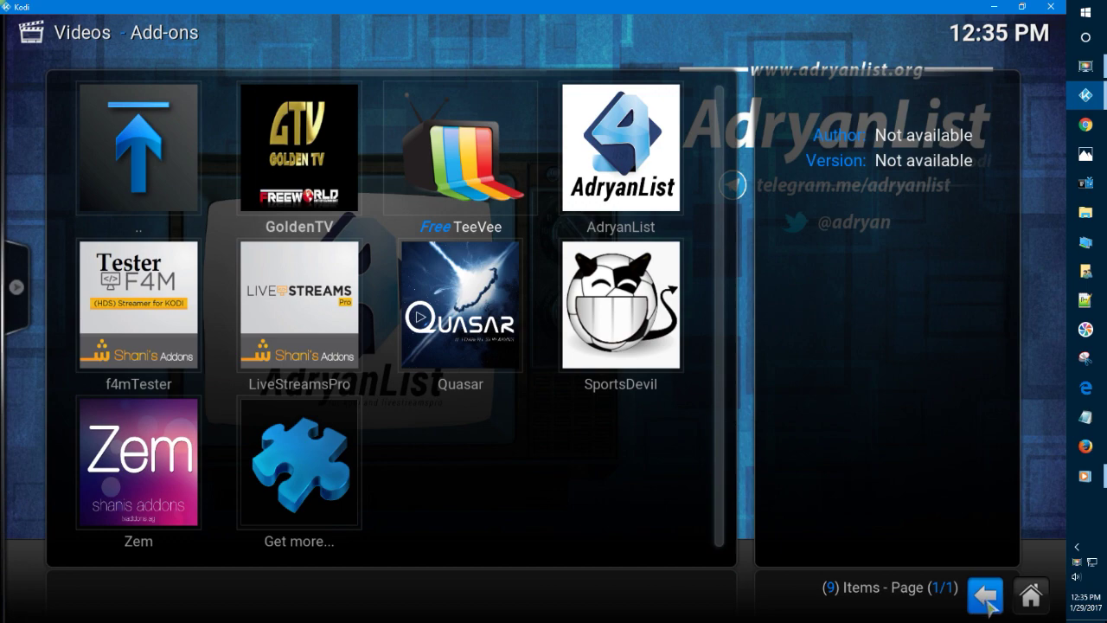
left_click(989, 605)
left_click(989, 606)
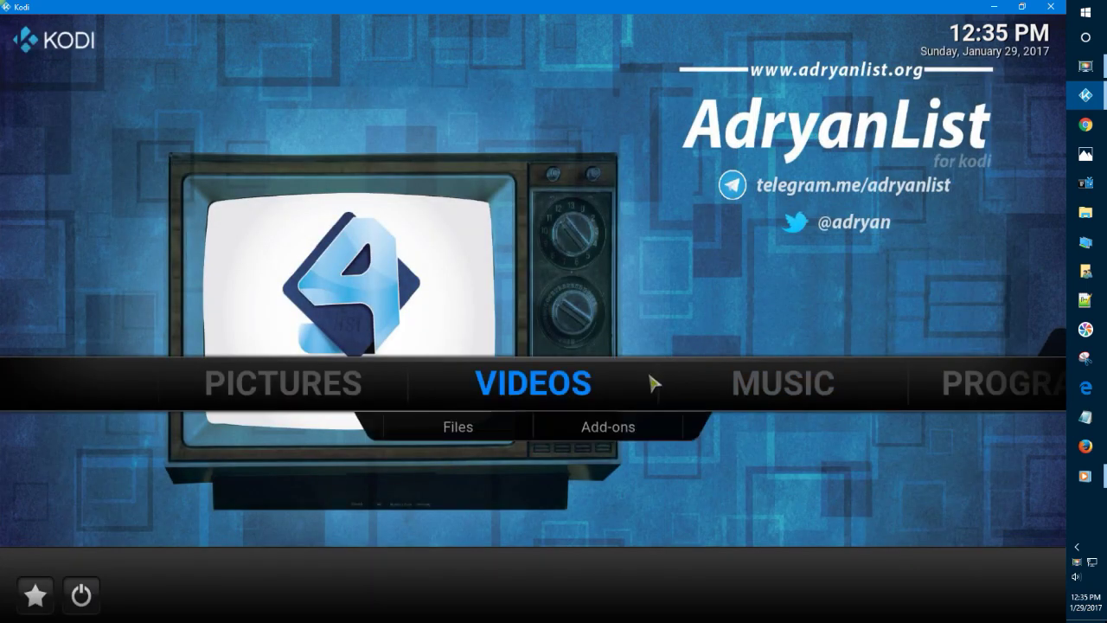
Launch the AdryanList video add-on and browse its list of content categories
left_click(572, 384)
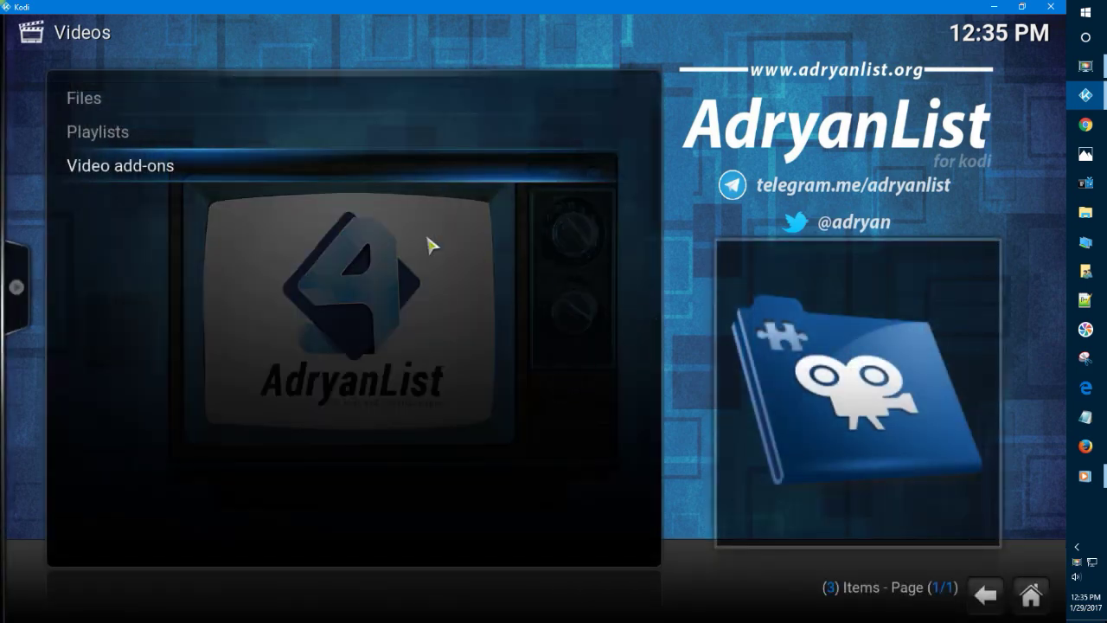
left_click(320, 176)
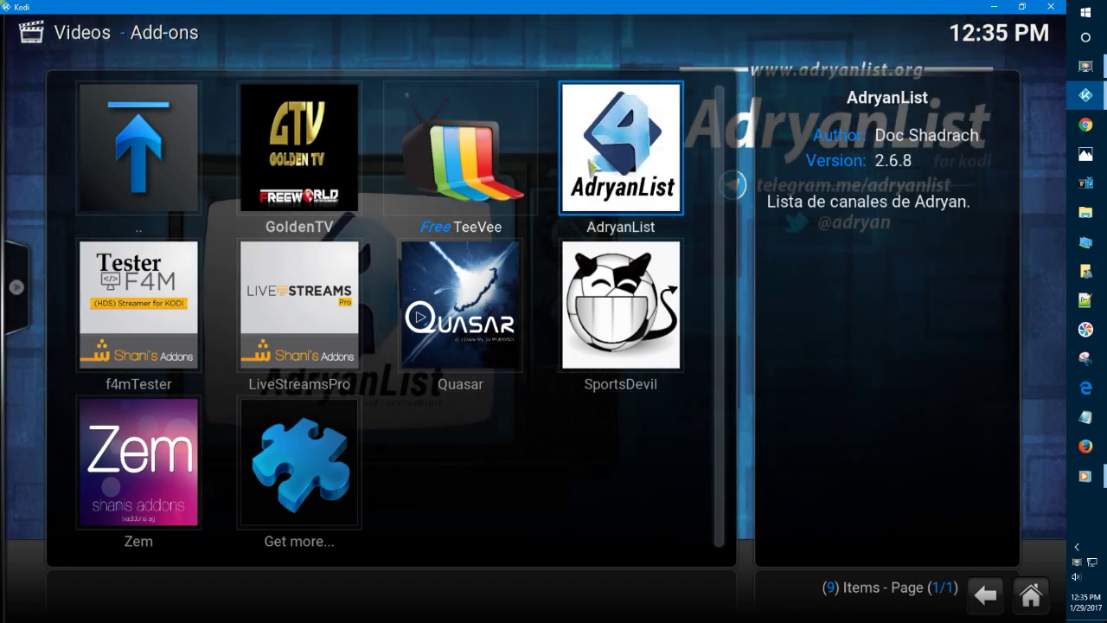
left_click(605, 168)
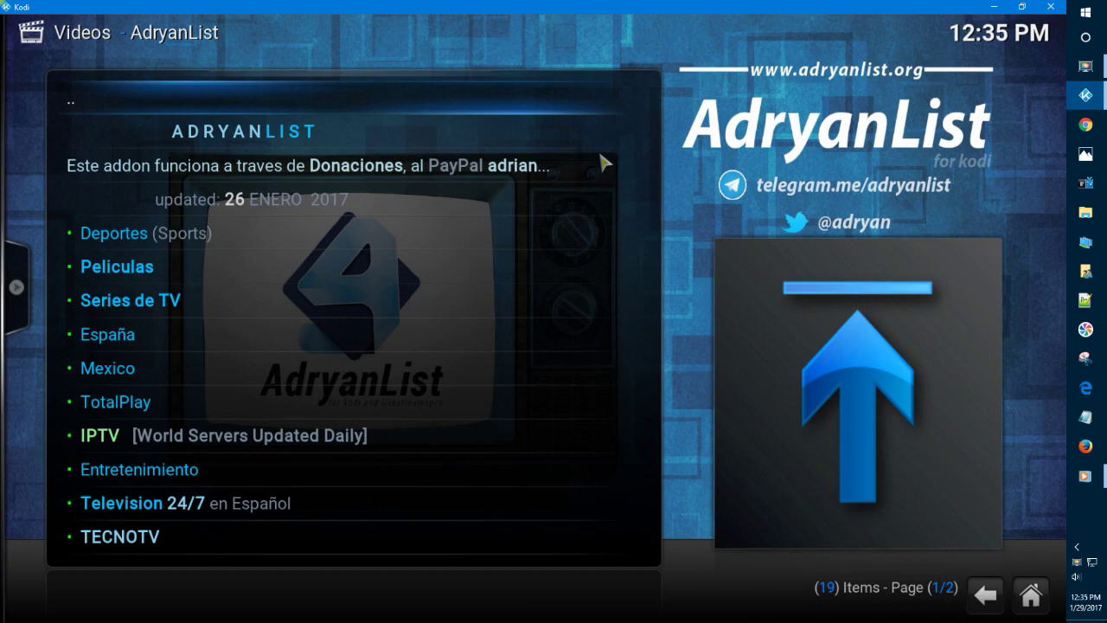
scroll(390, 247, "down", 4)
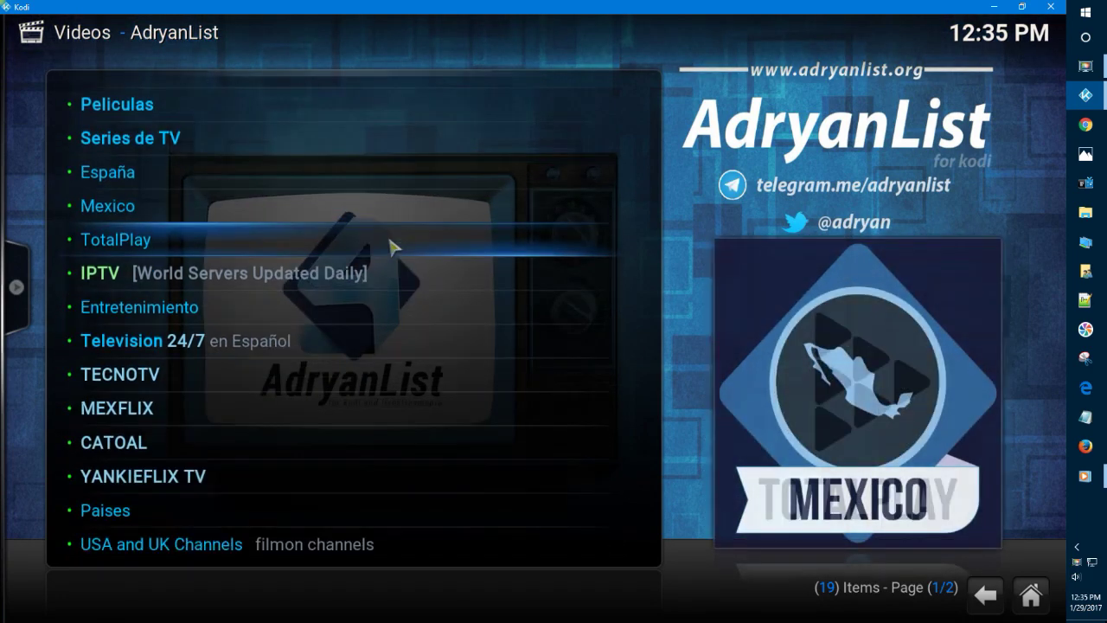